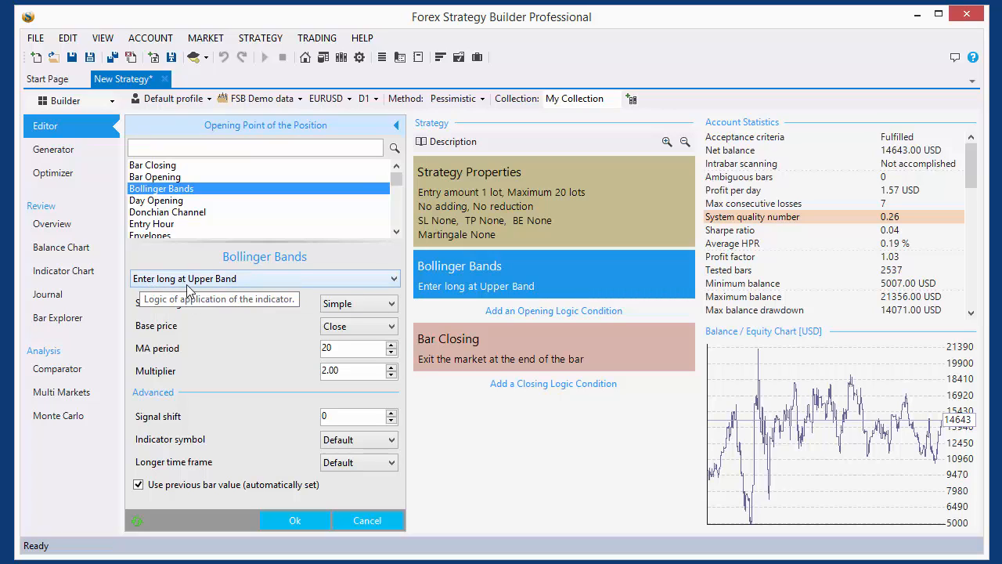
Step: Accept the Bollinger Bands opening point and examine its entries and exits on the full indicator chart
left_click(295, 522)
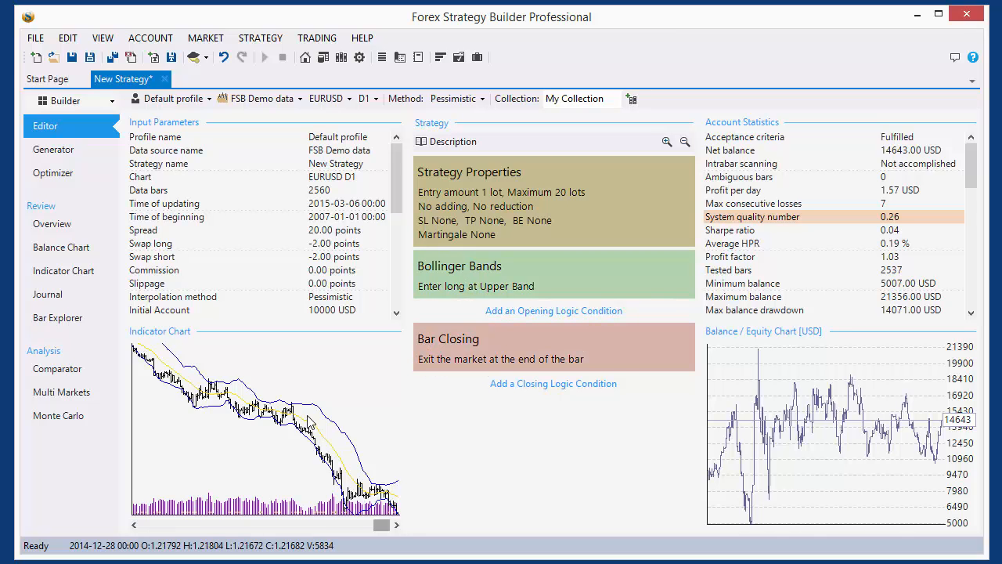
left_click(351, 415)
scroll(568, 383, "up", 10)
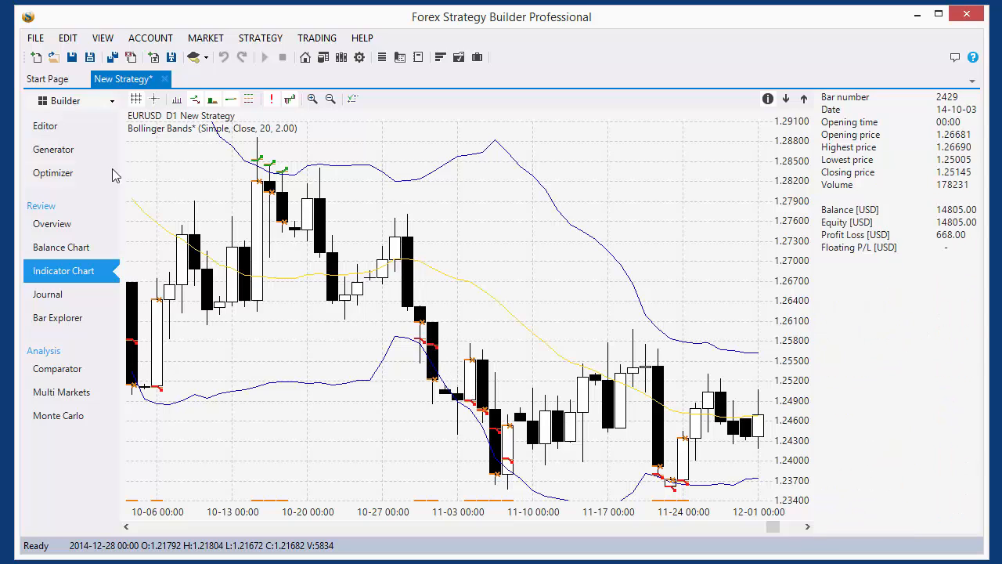
left_click(52, 127)
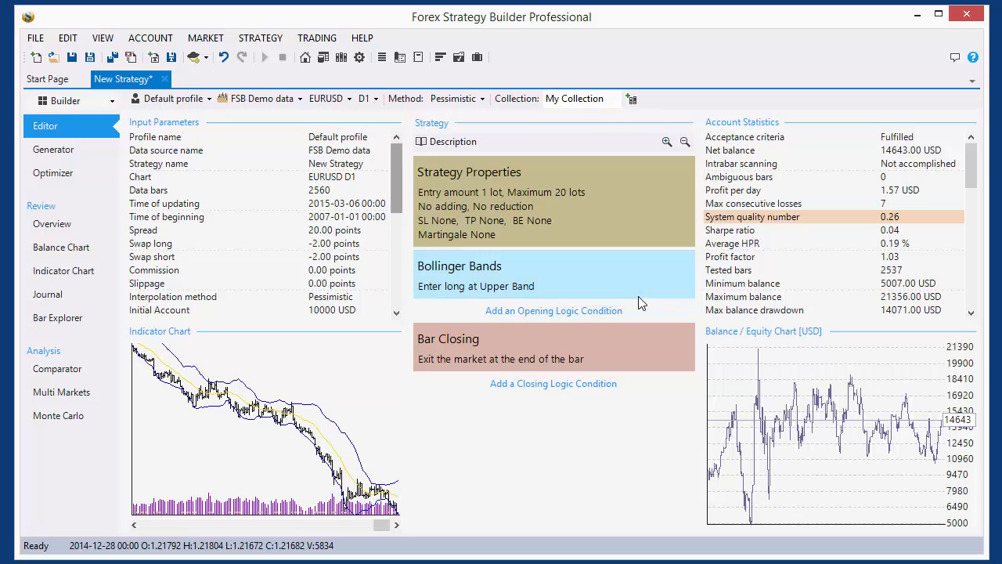
Step: Replace the Bar Closing exit rule with the NoNo Indicator, using the No exit logic
mouse_move(520, 264)
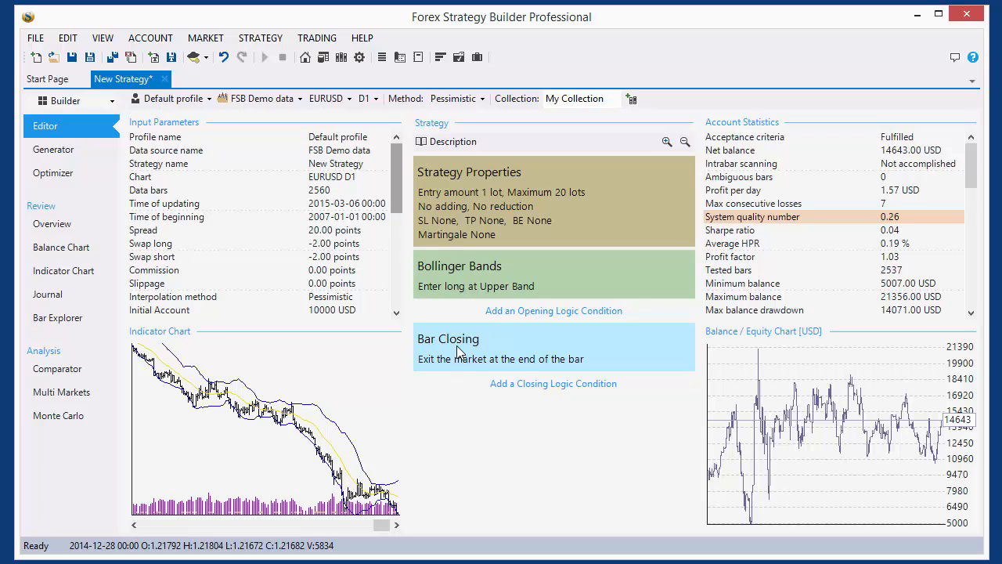
mouse_move(460, 352)
left_click(467, 353)
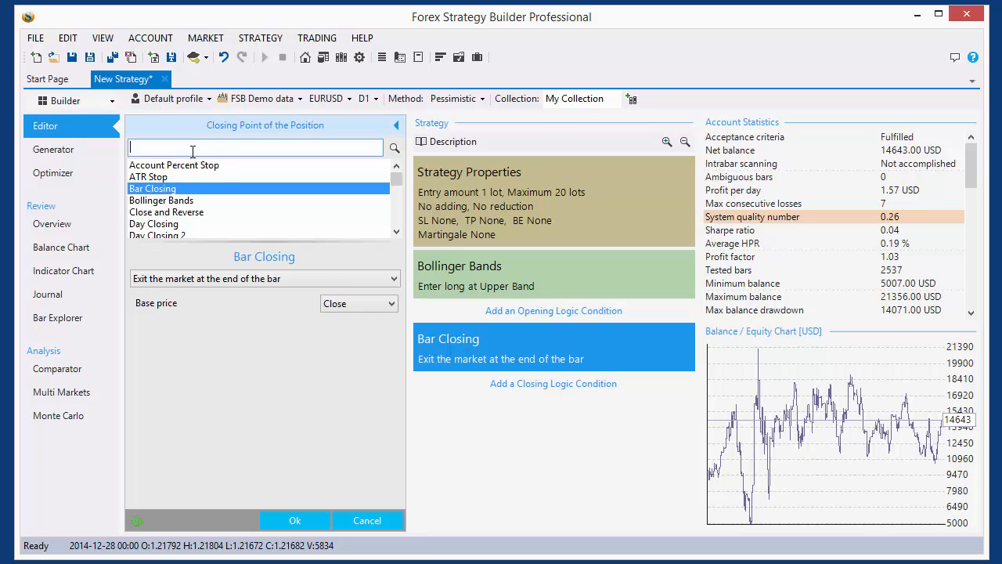
type("non")
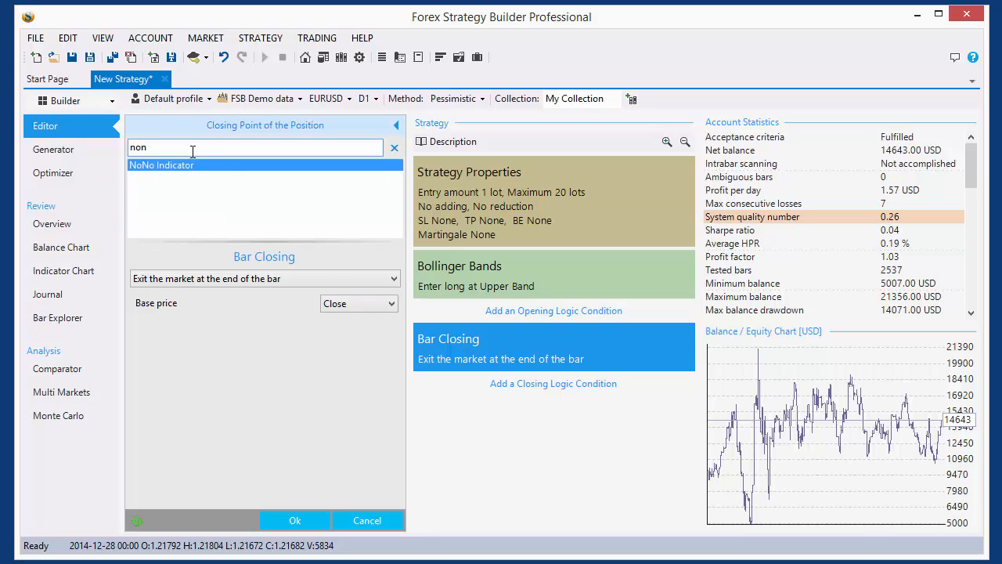
left_click(181, 169)
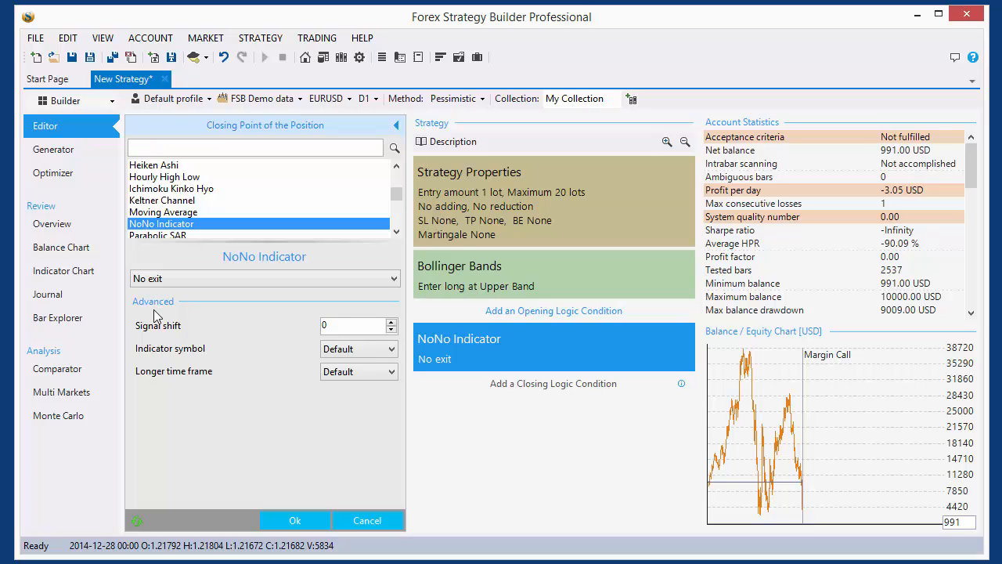
left_click(293, 521)
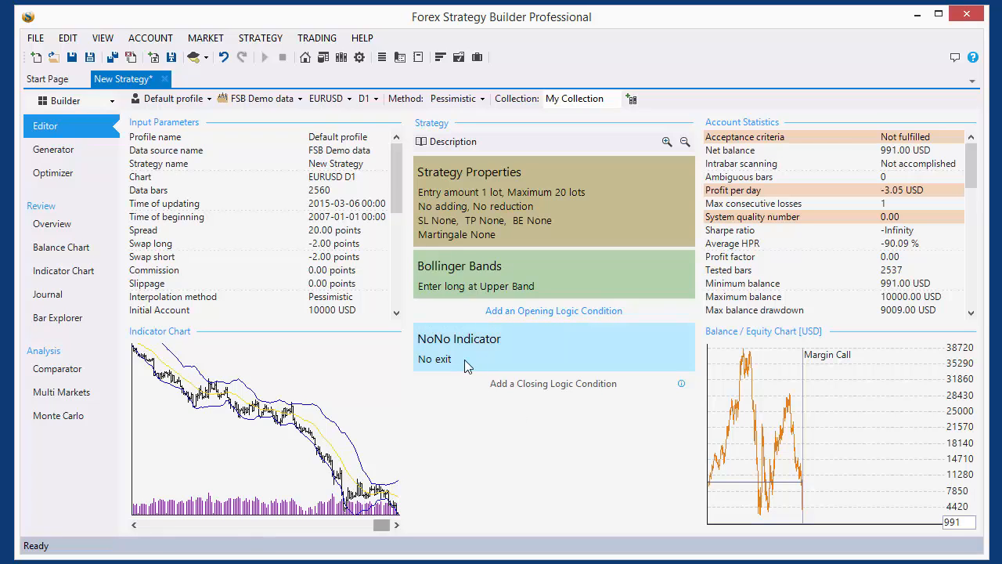
Step: Look up the NoNo Indicator in the online repository's indicators sorted by title, and return to the strategy
left_click(342, 63)
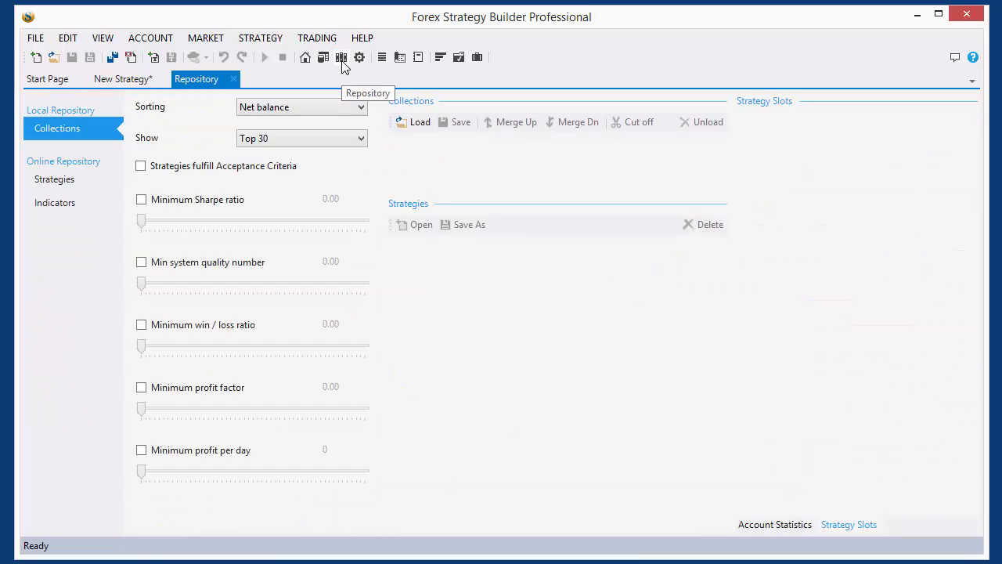
left_click(60, 209)
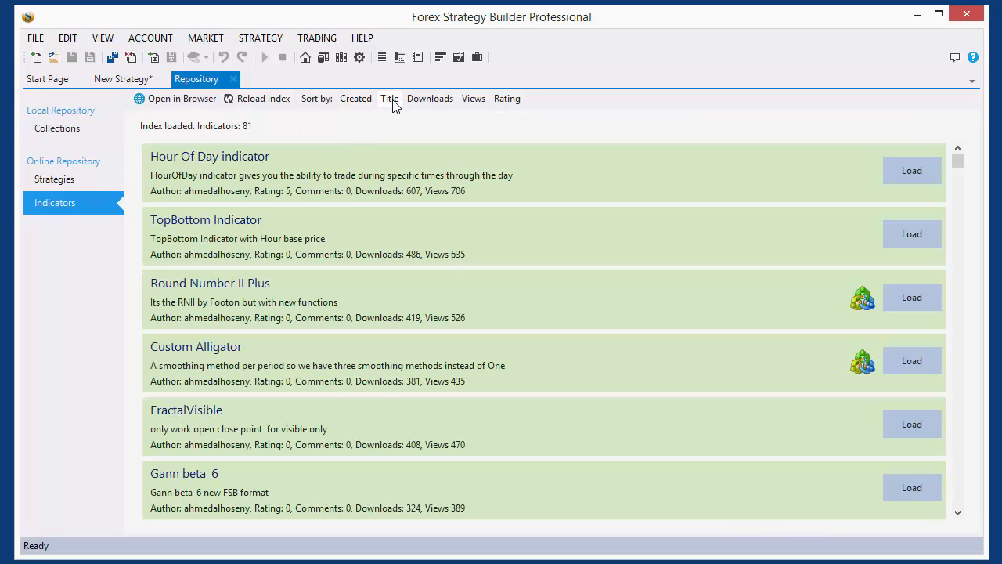
left_click(389, 100)
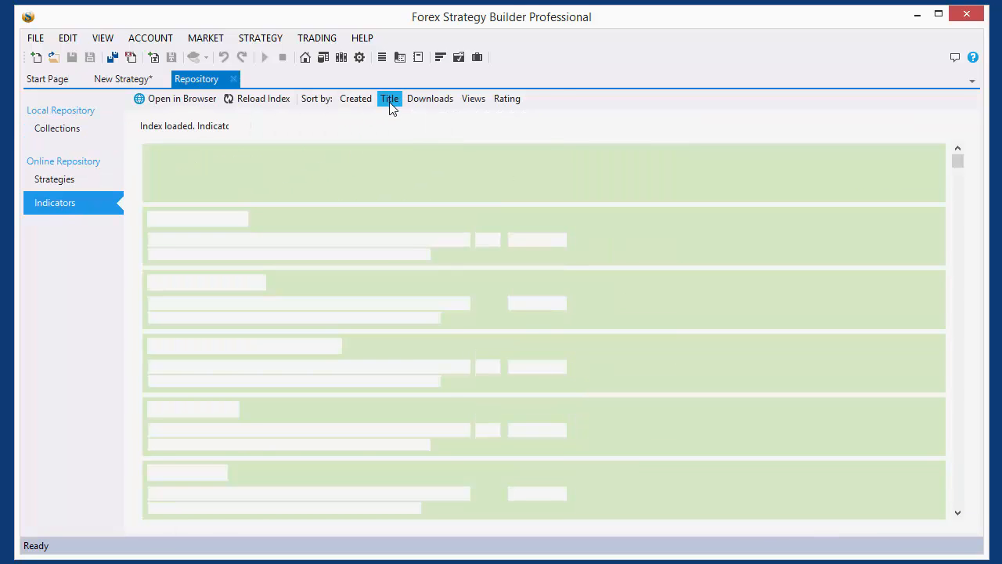
left_click_drag(960, 162, 962, 384)
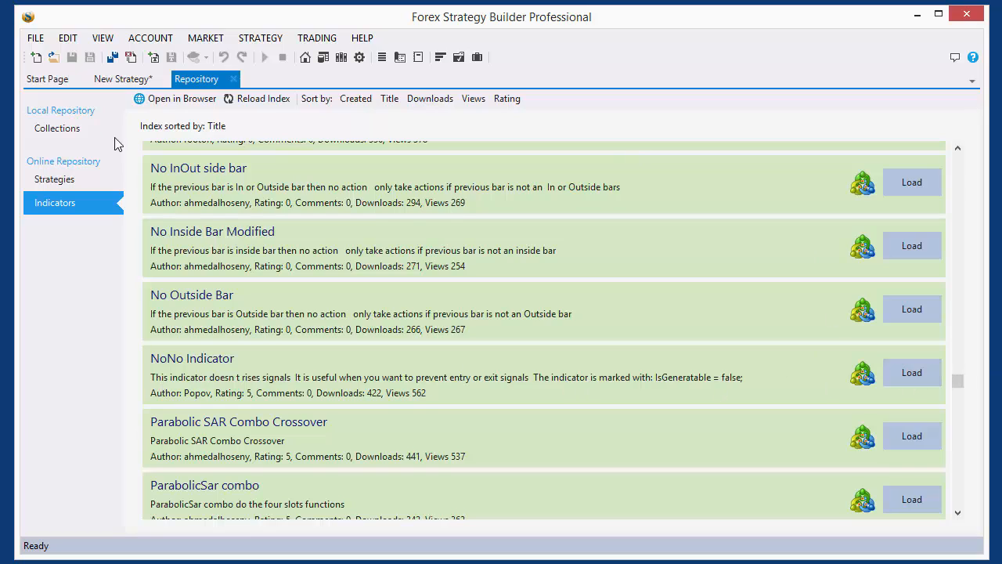
left_click(113, 82)
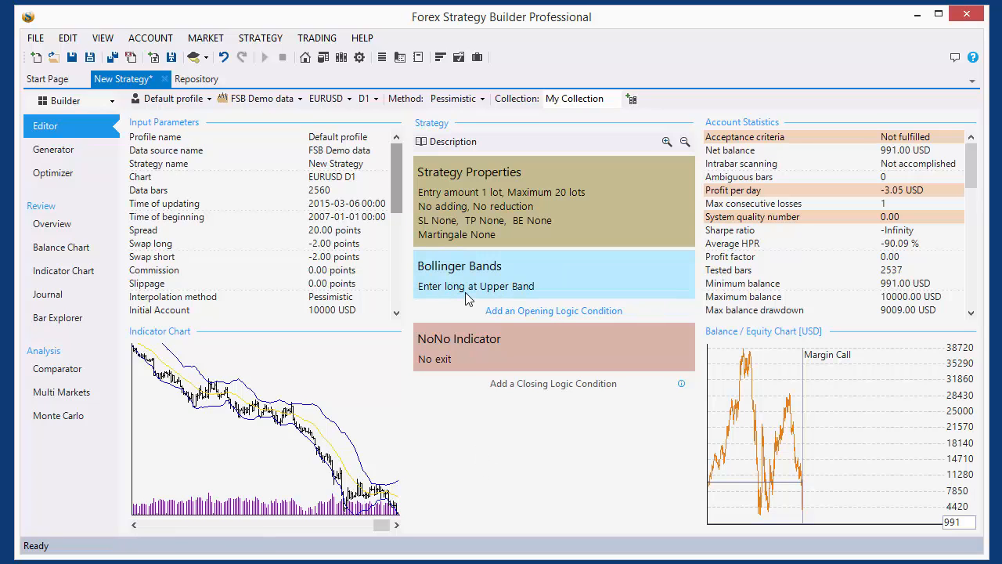
Step: Set the strategy's new position entry amount, amount to add on addition and amount to close on reduction to 0.01 lots
left_click(504, 197)
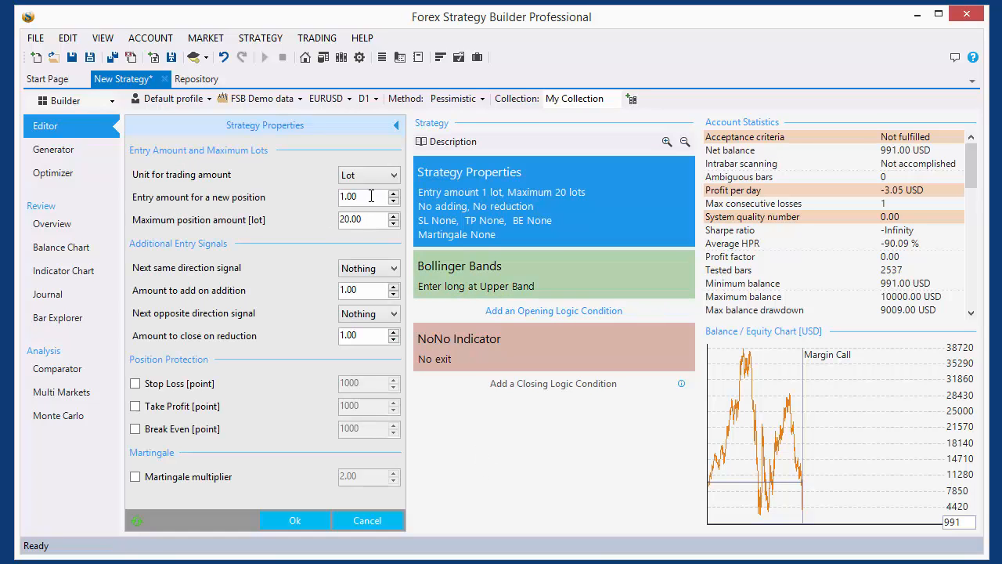
left_click_drag(364, 196, 261, 199)
type("0.01")
left_click(364, 291)
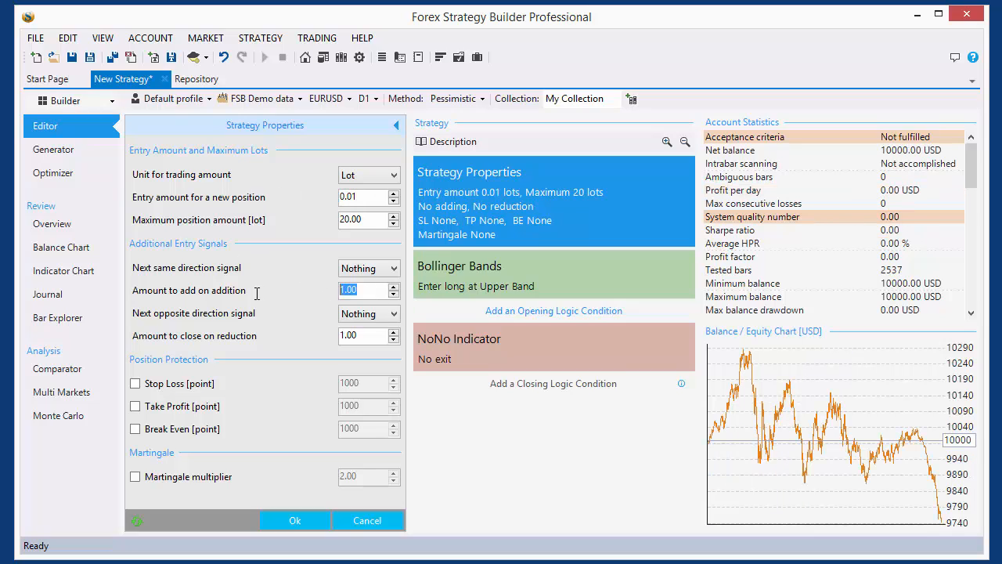
type("0.1")
key("Return")
key("shift+End")
type("0")
left_click_drag(368, 342, 276, 349)
type("0.01")
left_click(292, 522)
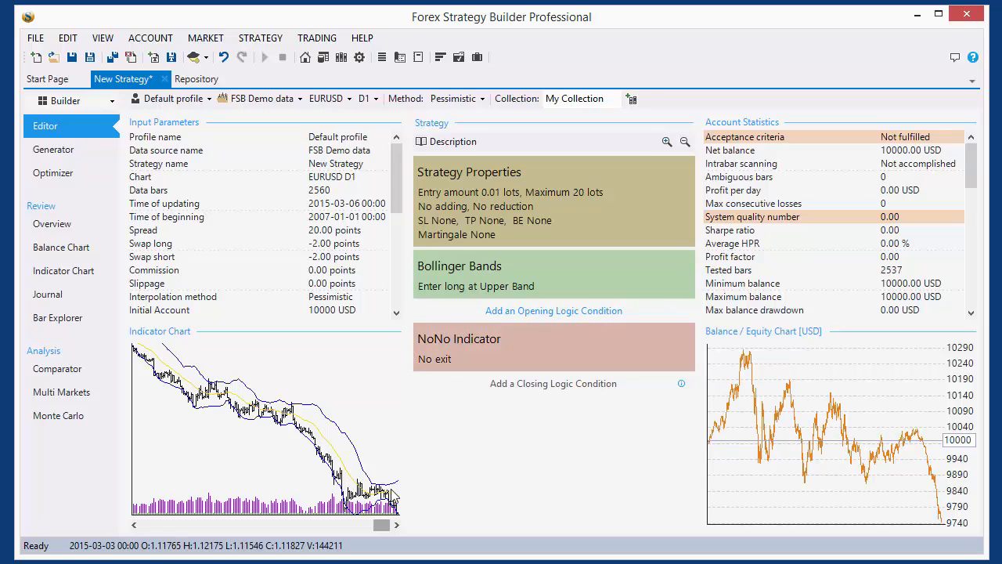
Step: Examine the first long entry and how its position carries on through the earliest bars of the indicator chart
left_click(316, 447)
left_click_drag(789, 528, 135, 527)
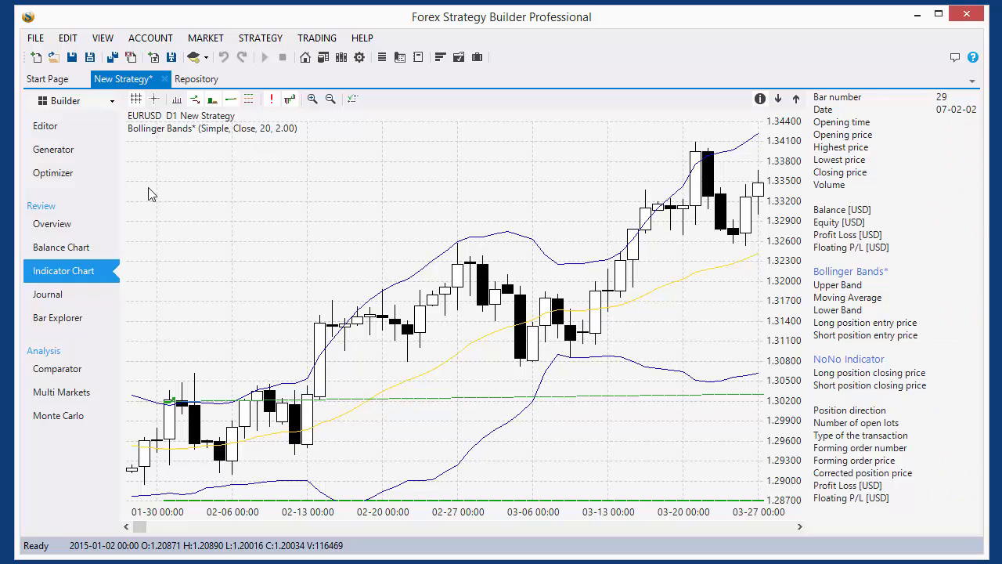
left_click(55, 135)
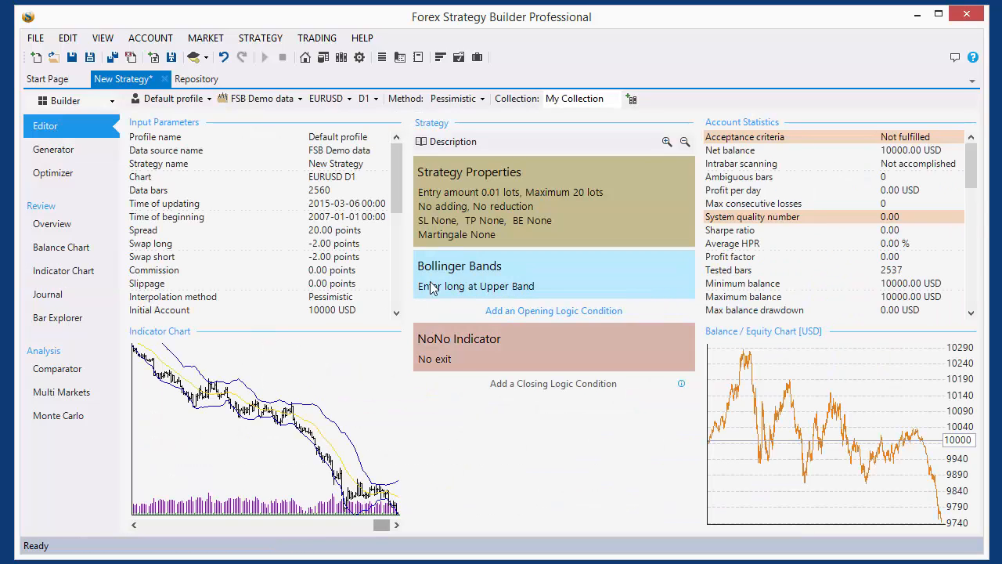
mouse_move(479, 283)
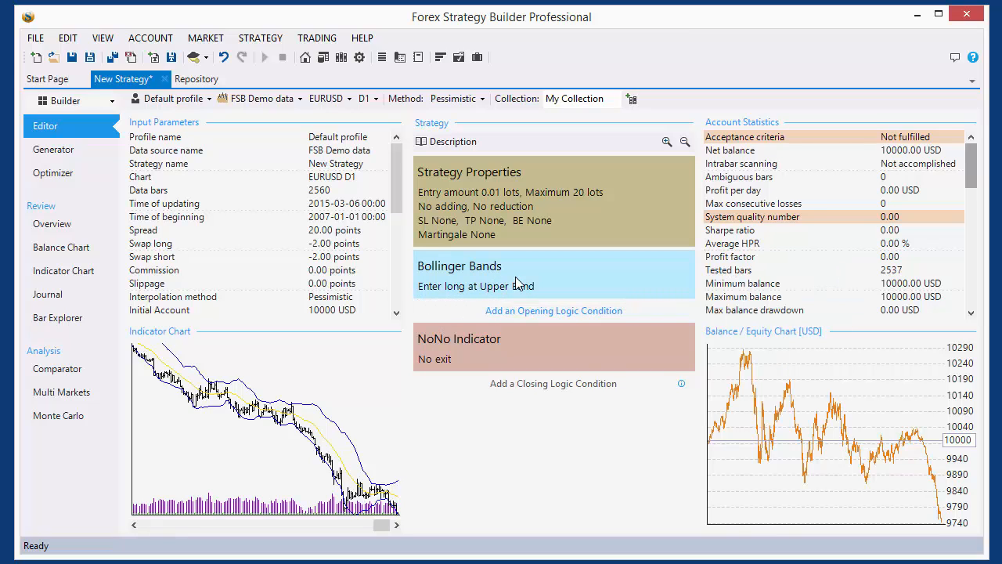
left_click(326, 384)
left_click_drag(782, 526, 128, 542)
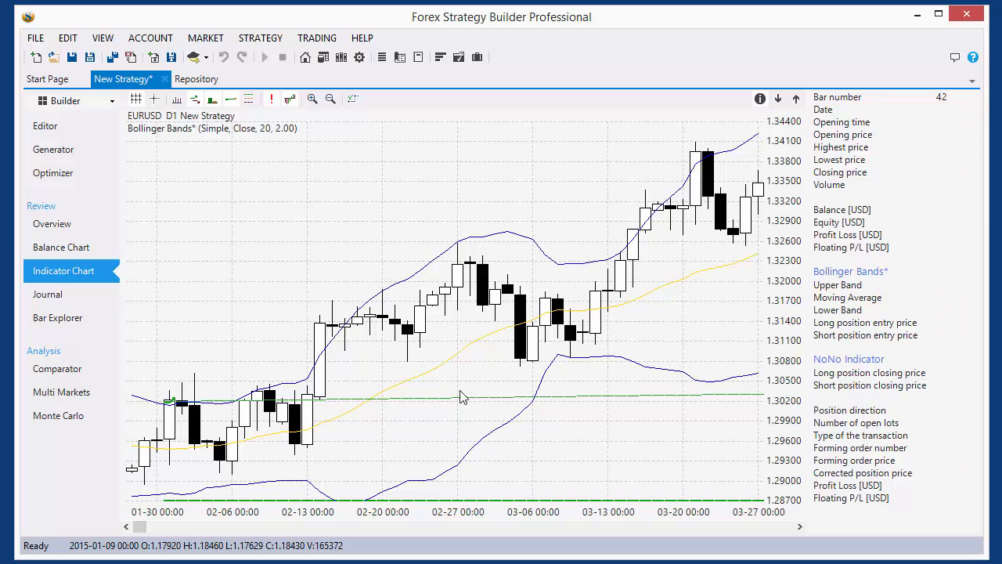
left_click(799, 526)
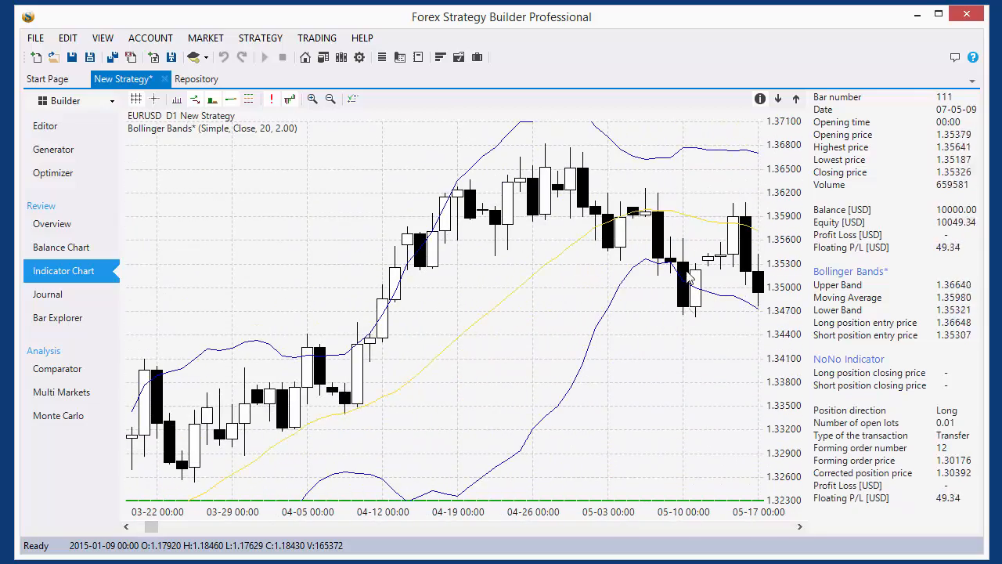
left_click_drag(153, 530, 139, 529)
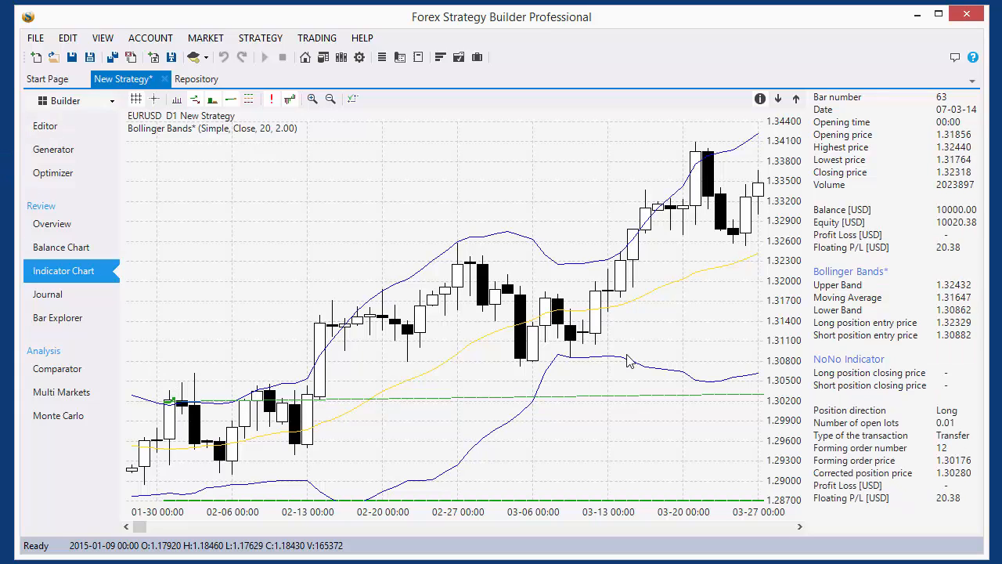
left_click(44, 127)
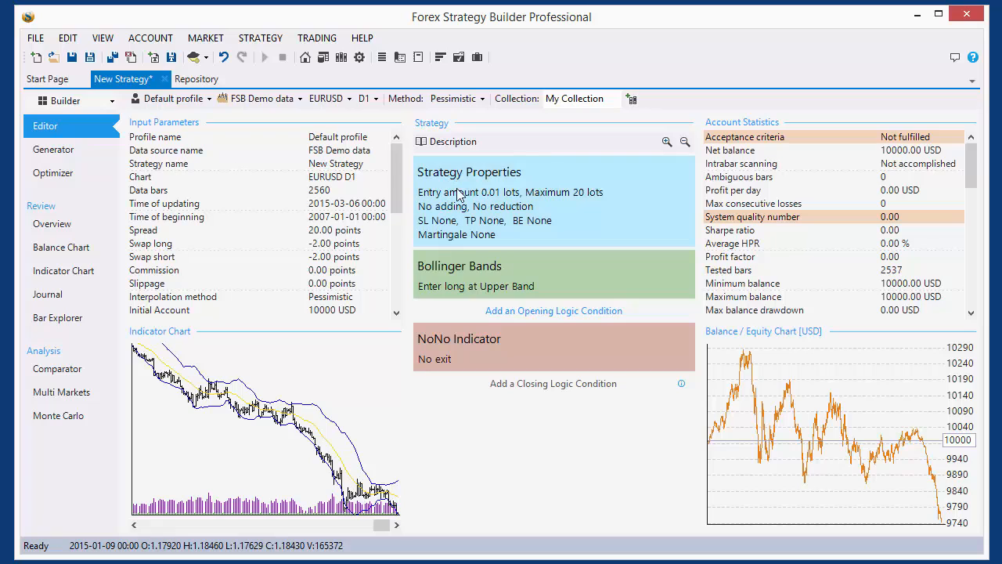
Step: Review the options for the next same and next opposite direction signals in the strategy properties, keeping both at Nothing
left_click(530, 194)
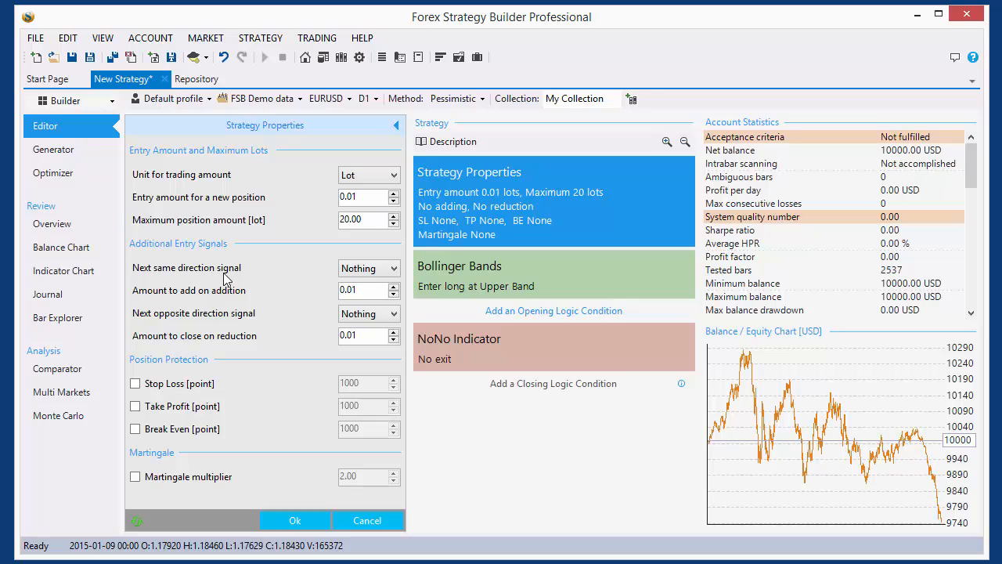
left_click(390, 268)
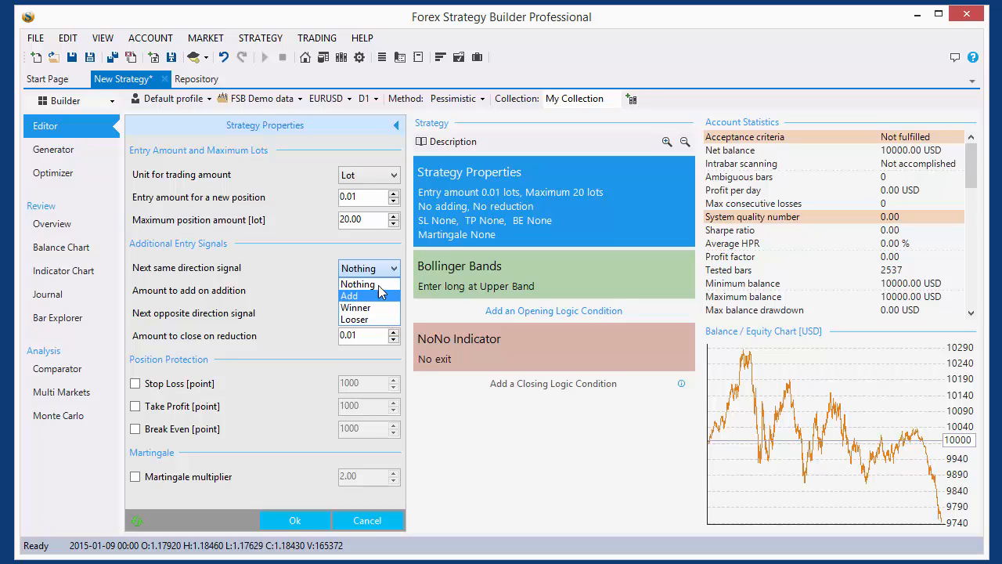
left_click(383, 283)
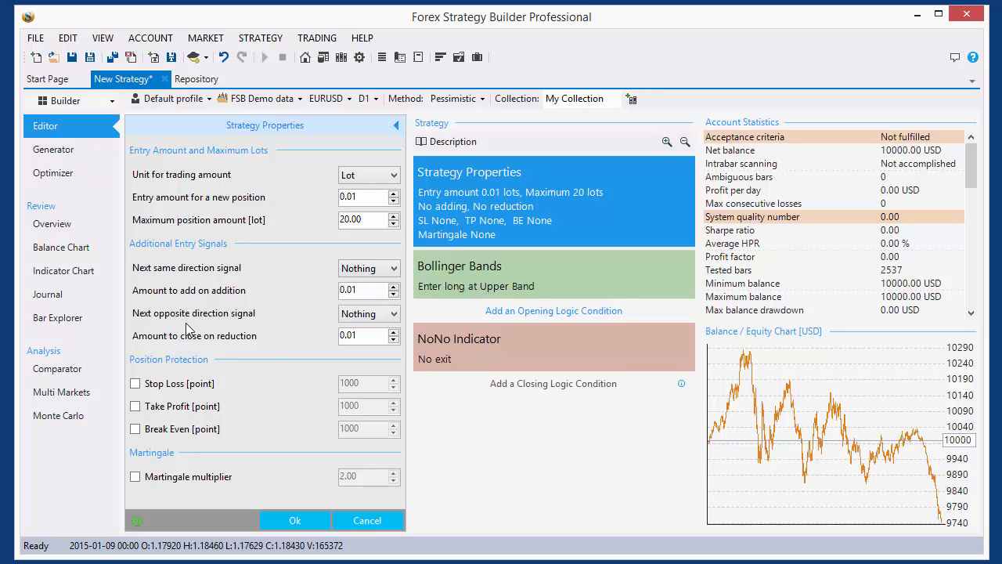
left_click(382, 317)
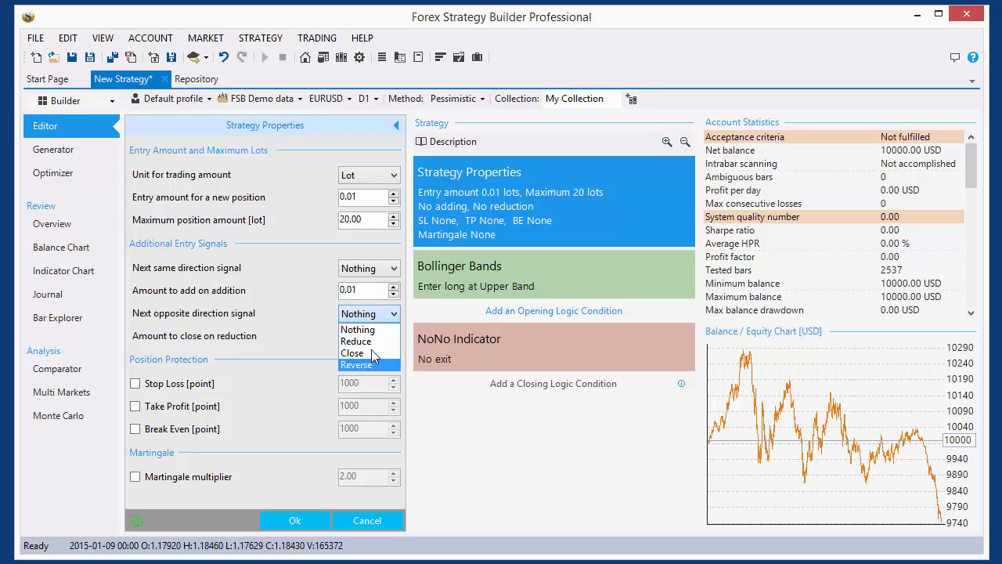
left_click(375, 334)
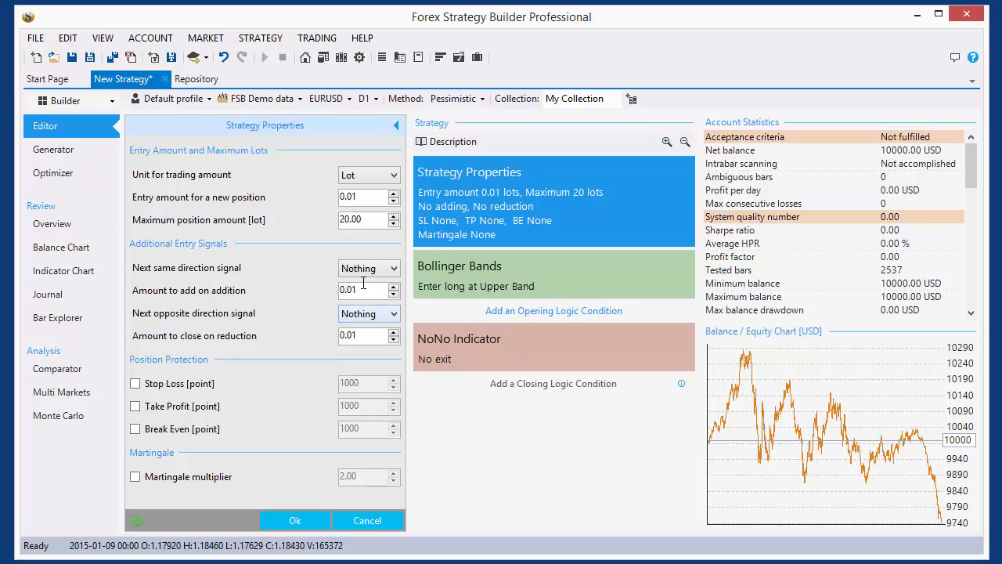
Step: Set the next same direction signal to Add and apply the strategy properties
left_click(366, 271)
left_click(364, 295)
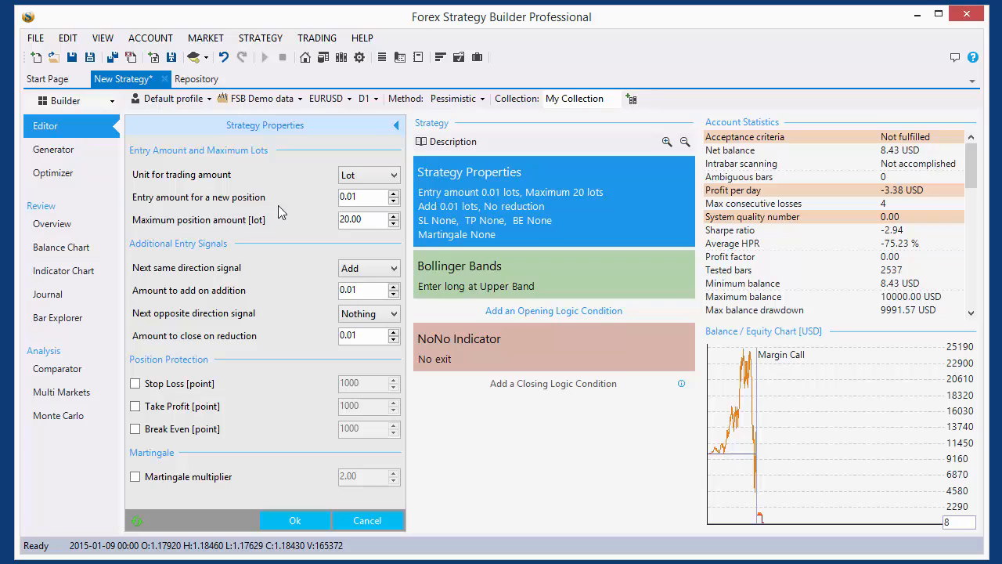
left_click_drag(353, 196, 333, 196)
left_click(365, 197)
left_click(358, 291)
left_click(295, 520)
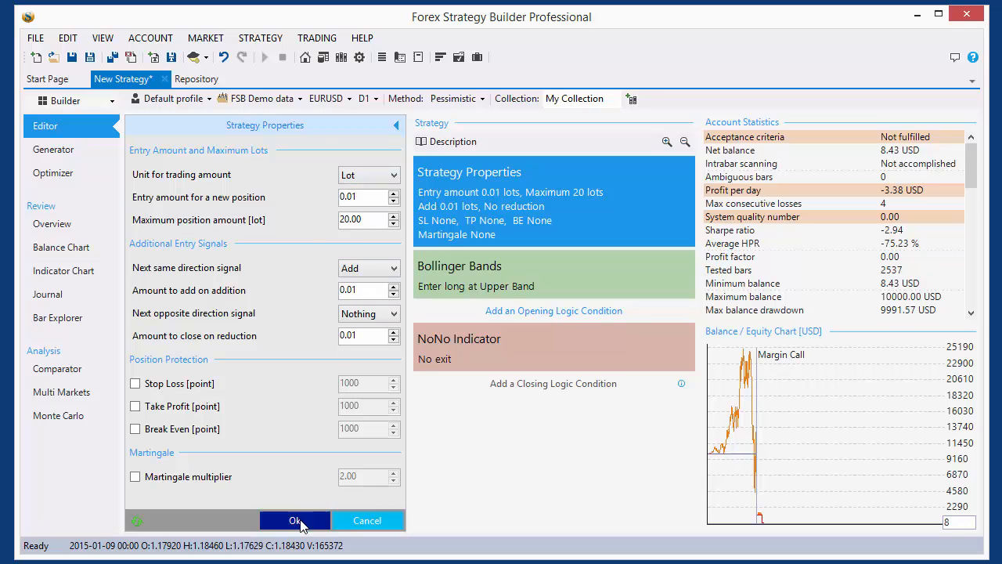
Step: Examine the added positions and growing number of open lots in the earliest bars of the indicator chart
left_click(320, 425)
left_click_drag(786, 526, 139, 525)
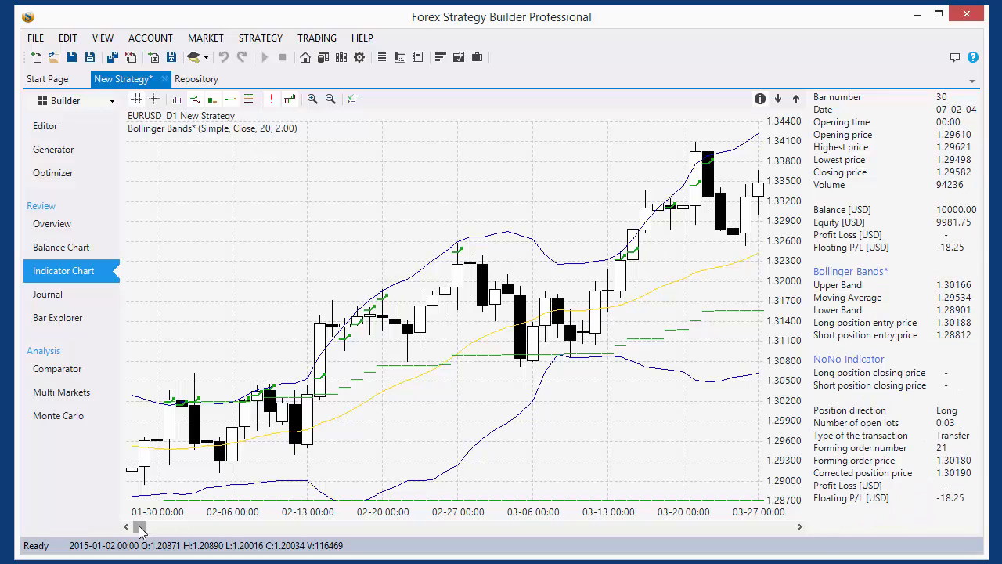
left_click_drag(139, 527, 109, 532)
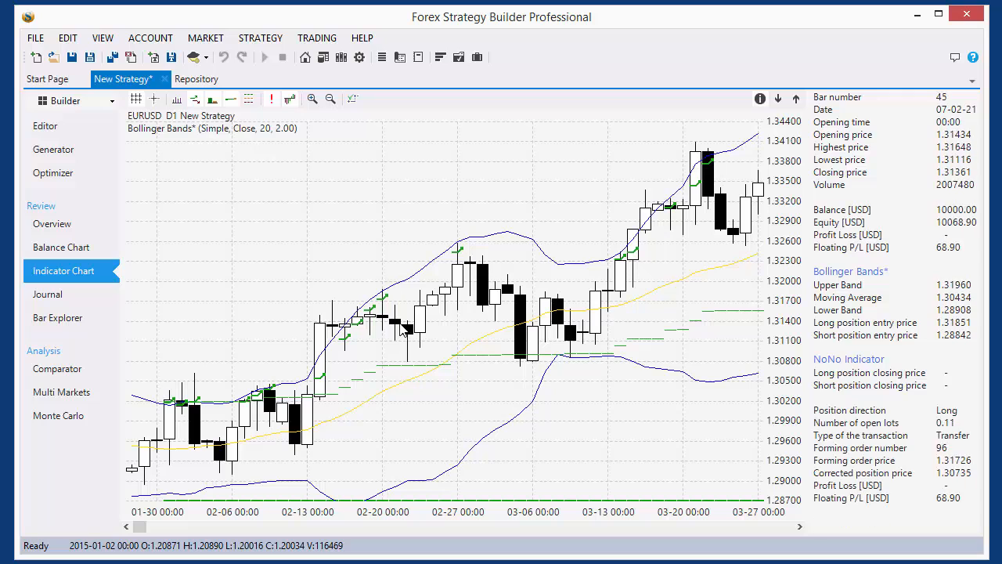
left_click(66, 133)
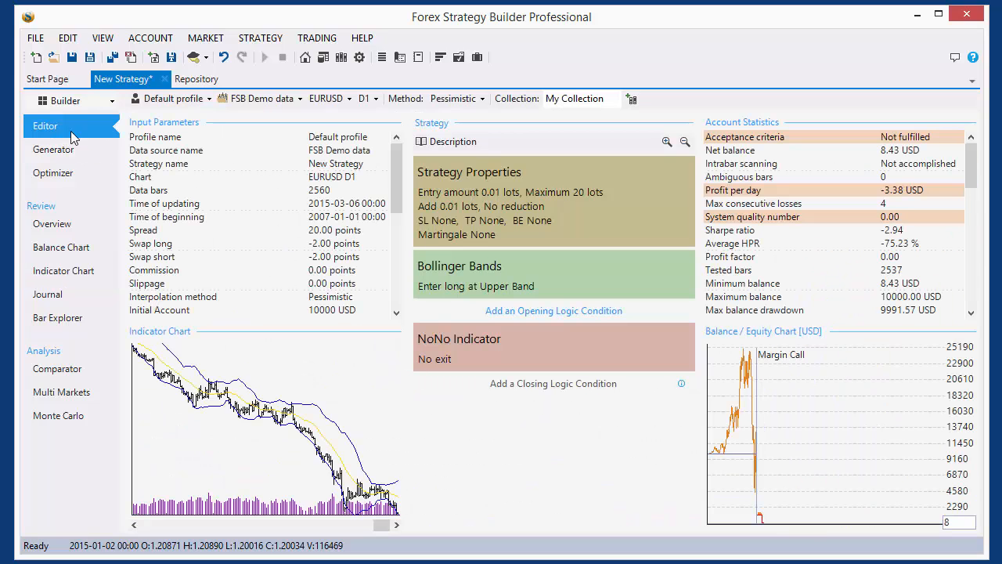
Step: Set the strategy's maximum position amount to 0.05 lots
left_click(515, 187)
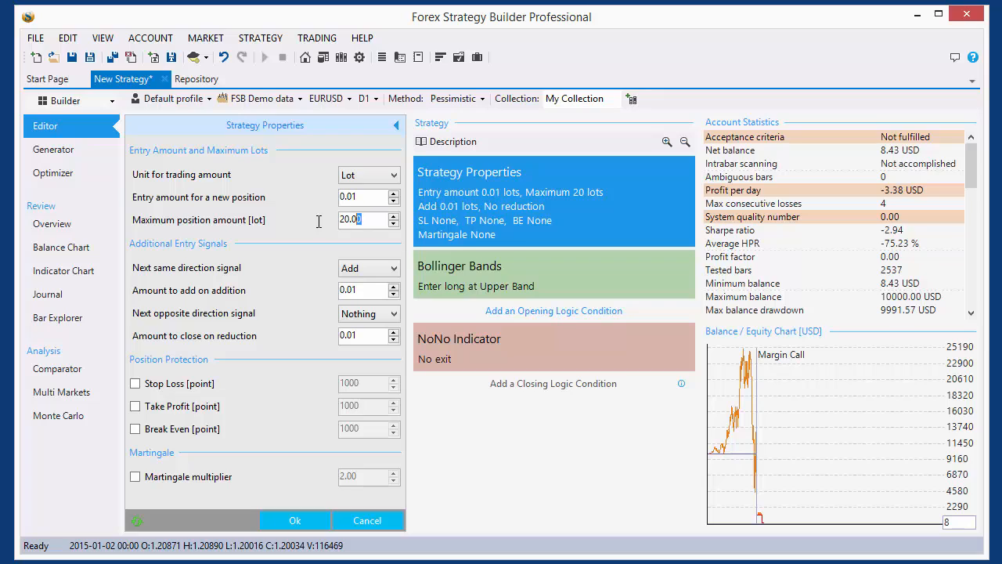
left_click_drag(318, 221, 294, 221)
type("0.05")
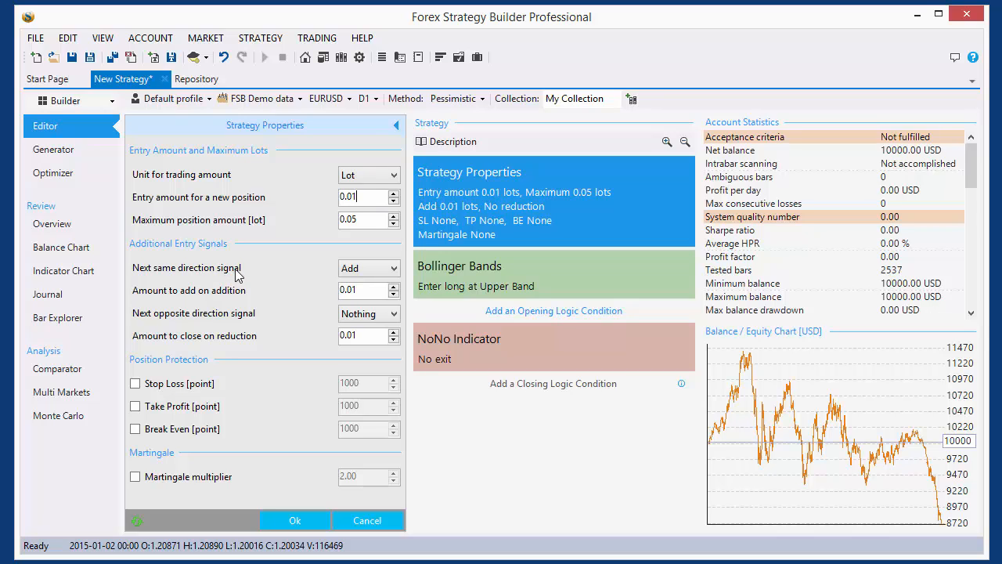
Step: Apply the strategy properties with the 0.05-lot maximum and examine the number of open lots in the indicator chart's earliest bars
left_click(353, 219)
left_click(350, 222)
left_click(333, 197)
left_click(333, 289)
left_click(362, 289)
left_click(294, 520)
left_click(277, 418)
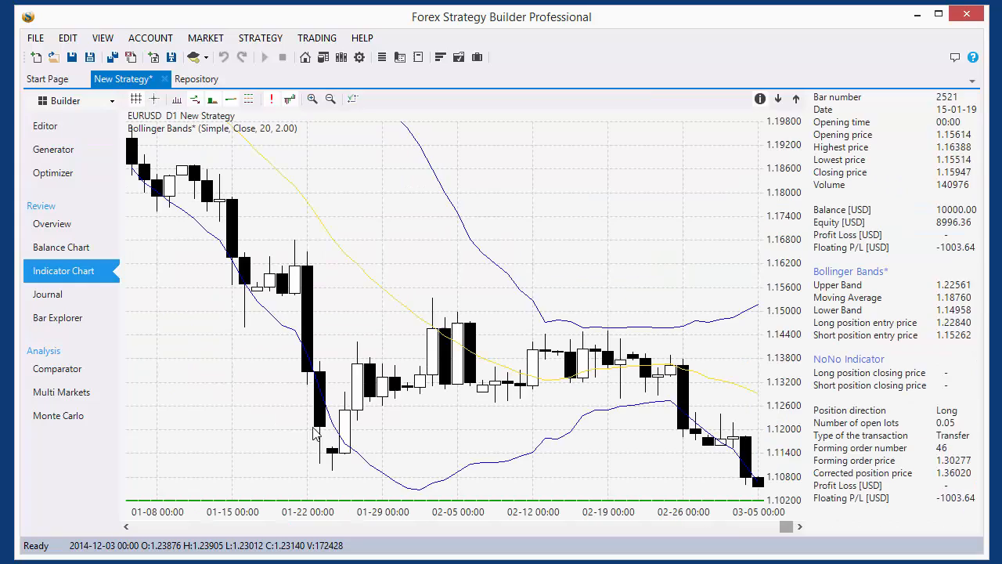
left_click_drag(785, 529, 125, 551)
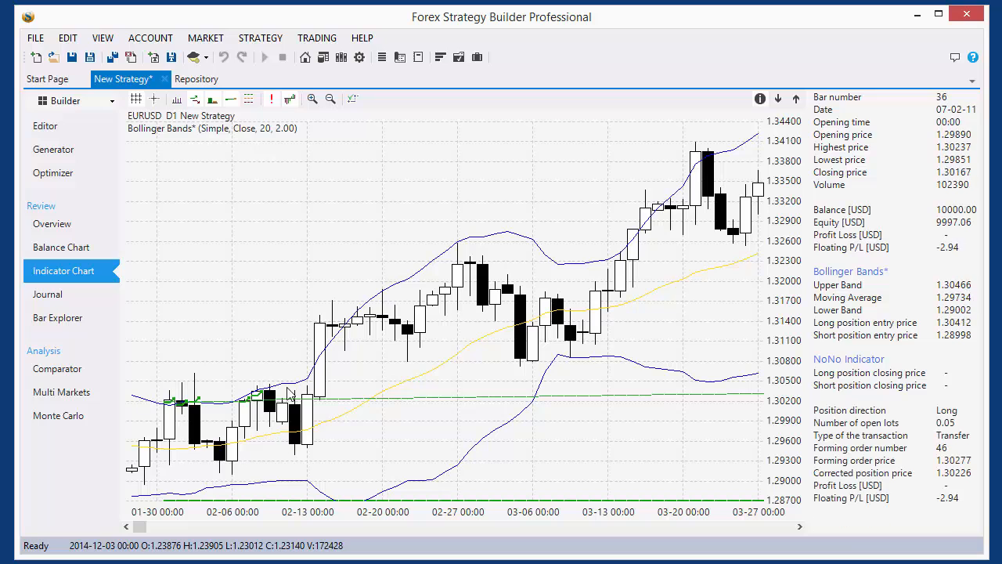
Step: Reopen the strategy properties and review the options for the next same direction signal, keeping Add
left_click(67, 127)
left_click(493, 215)
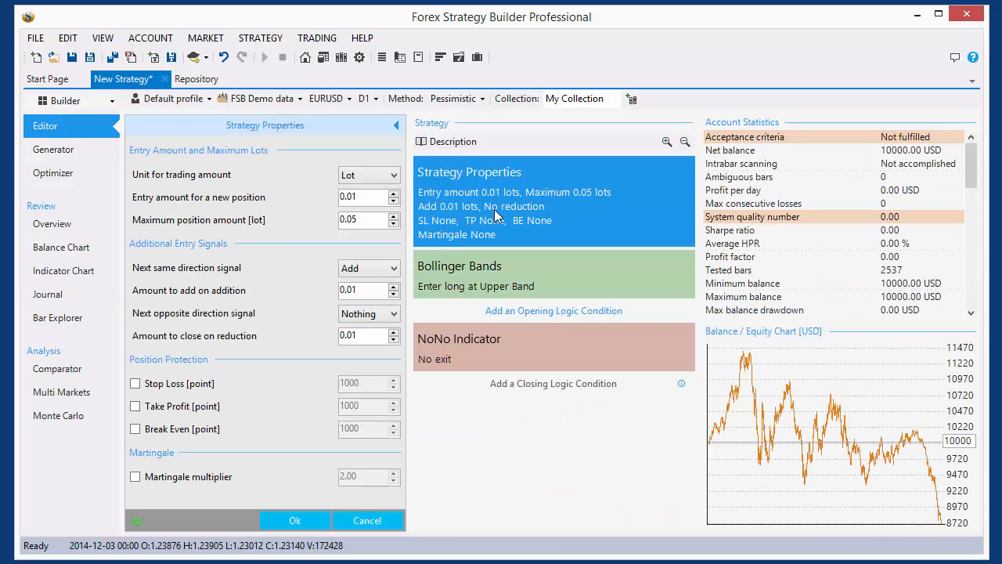
left_click(383, 270)
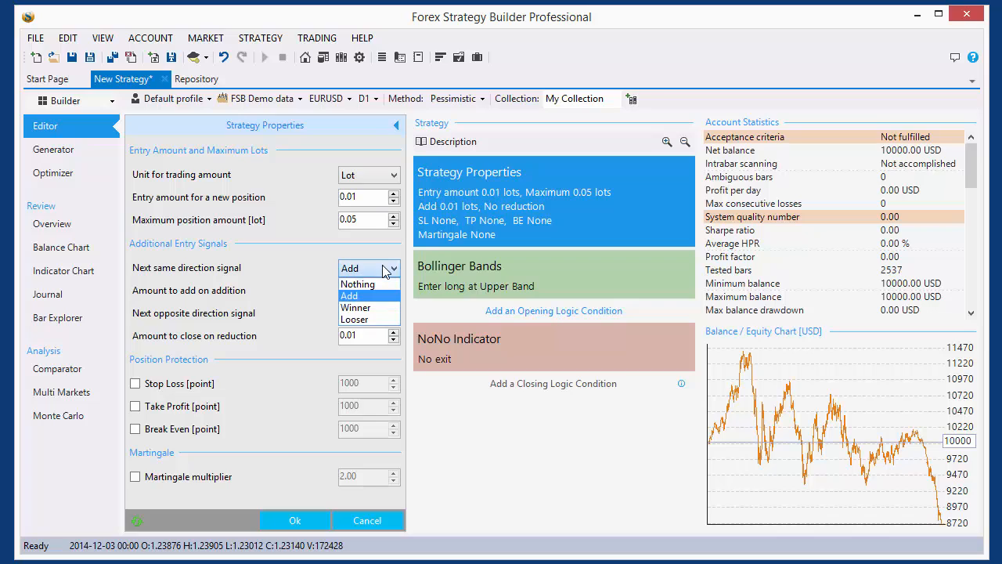
left_click(355, 297)
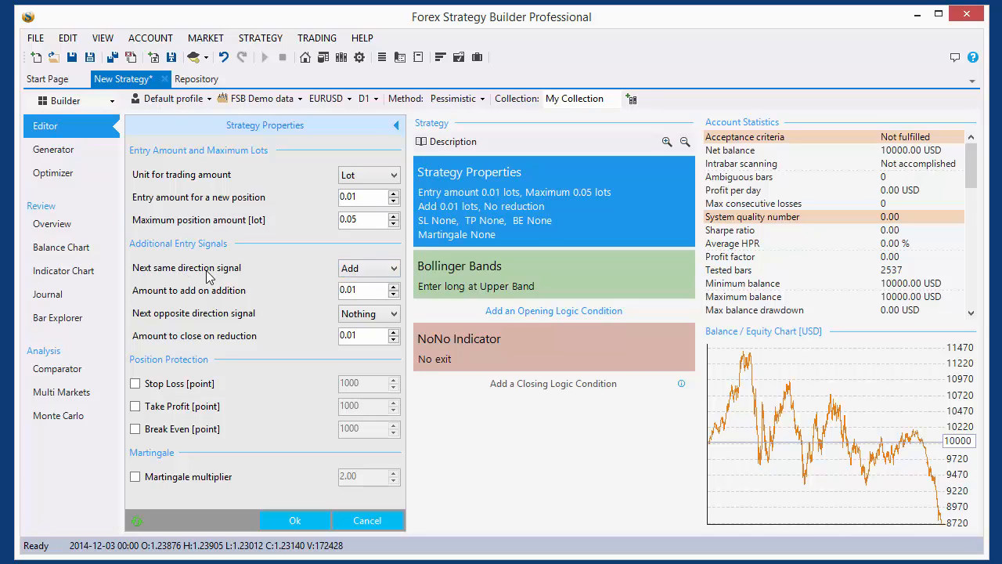
Step: Try Winner and Looser as the next same direction signal and return it to Add
left_click(383, 272)
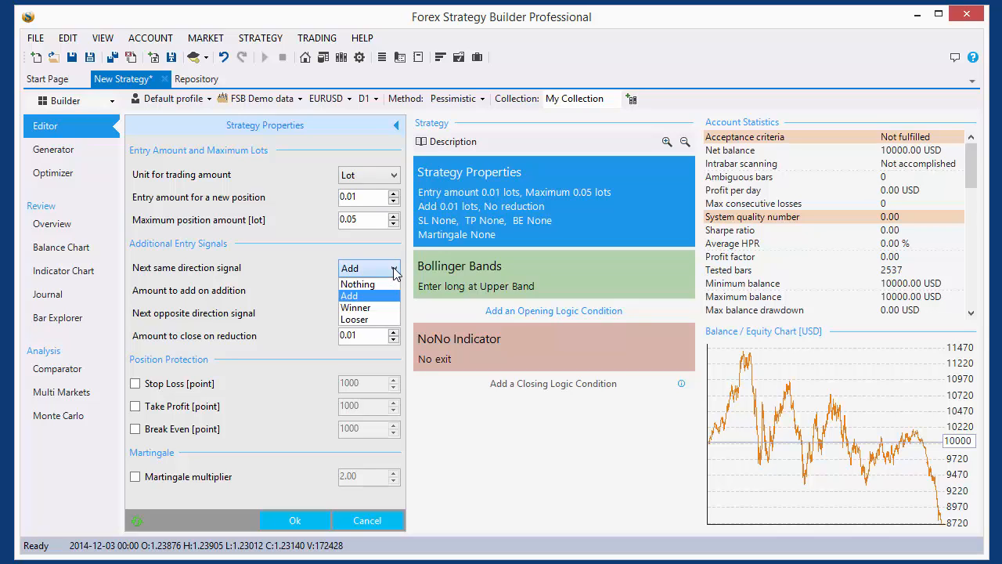
left_click(364, 301)
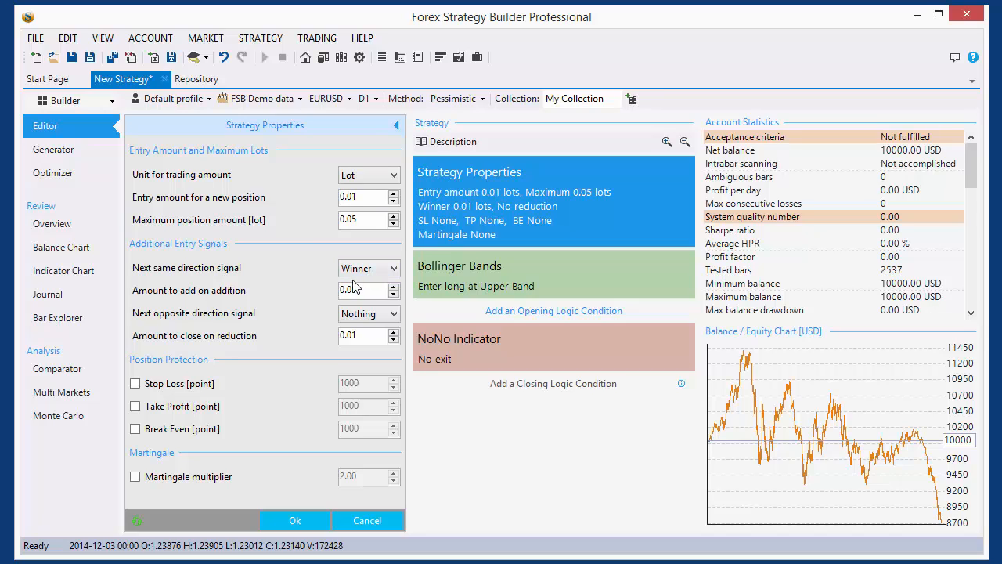
left_click(394, 273)
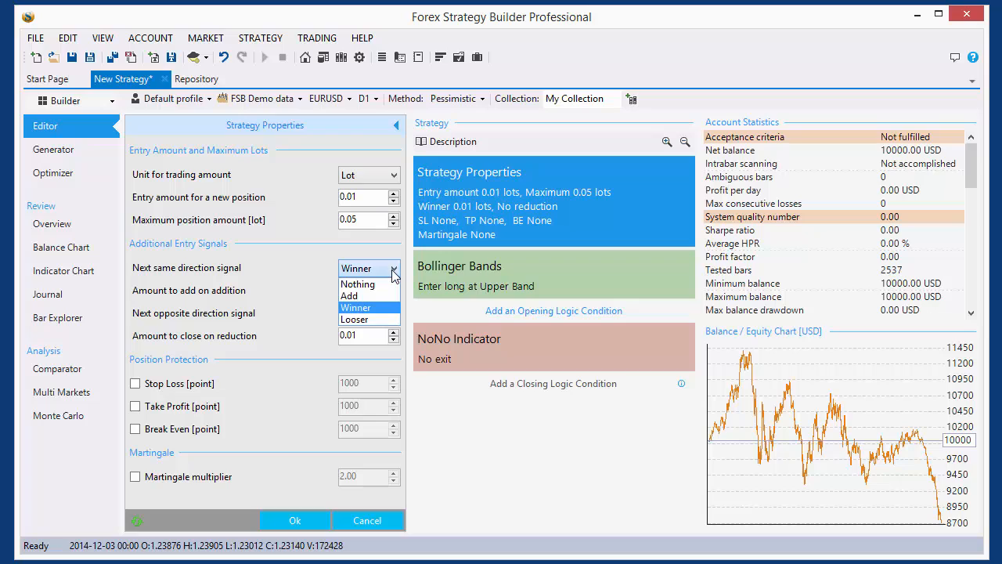
left_click(371, 320)
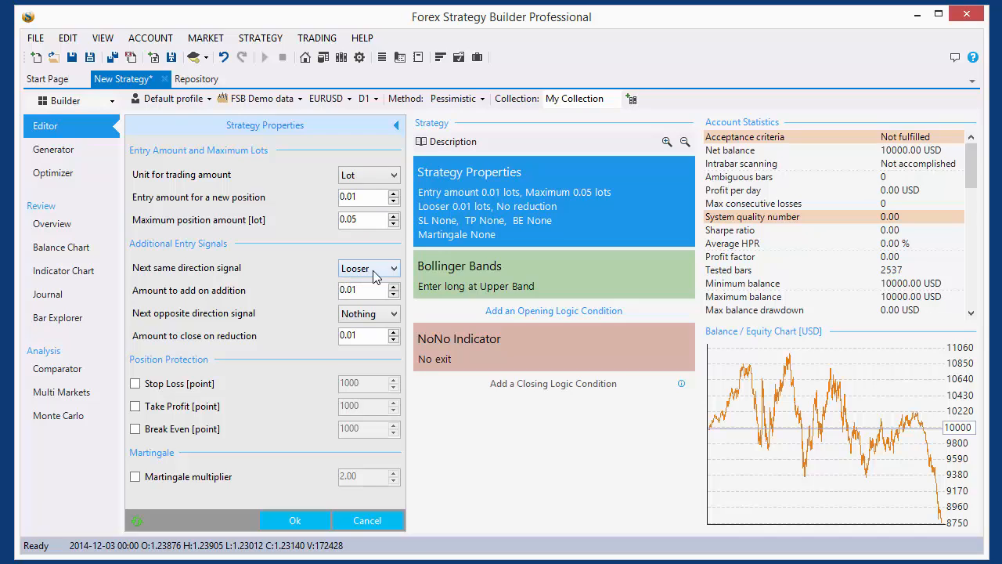
left_click(364, 272)
left_click(369, 292)
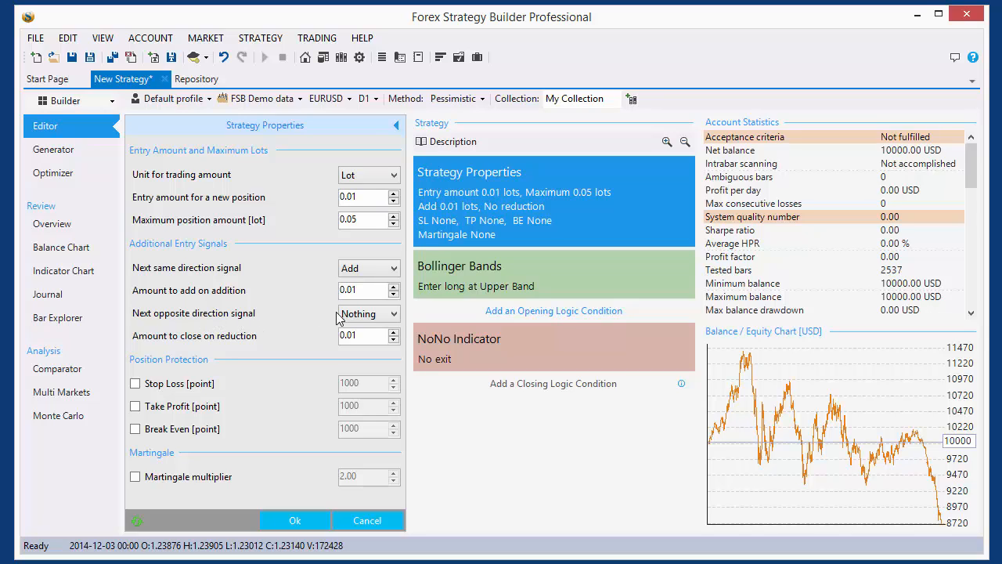
Step: Set the next opposite direction signal to Reduce and apply the strategy properties
left_click(376, 319)
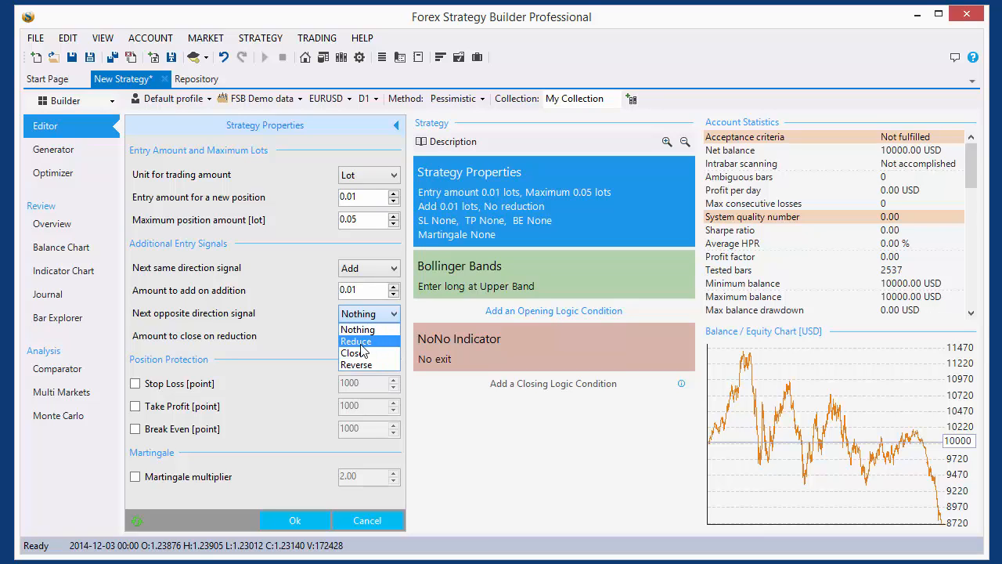
left_click(384, 342)
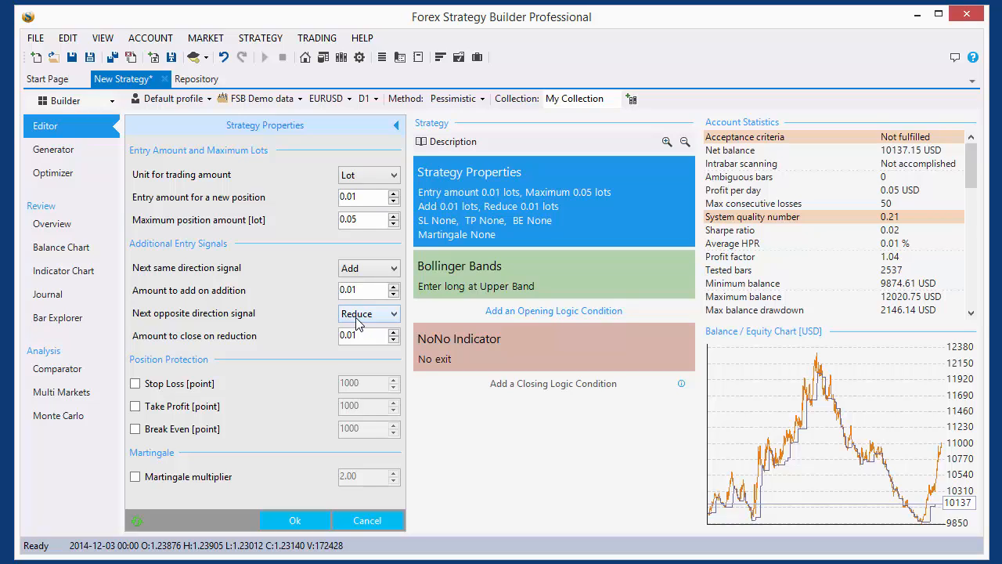
left_click(294, 520)
Step: Examine the additions, reductions and closing of the long position in the indicator chart between March and May 2011
left_click(383, 435)
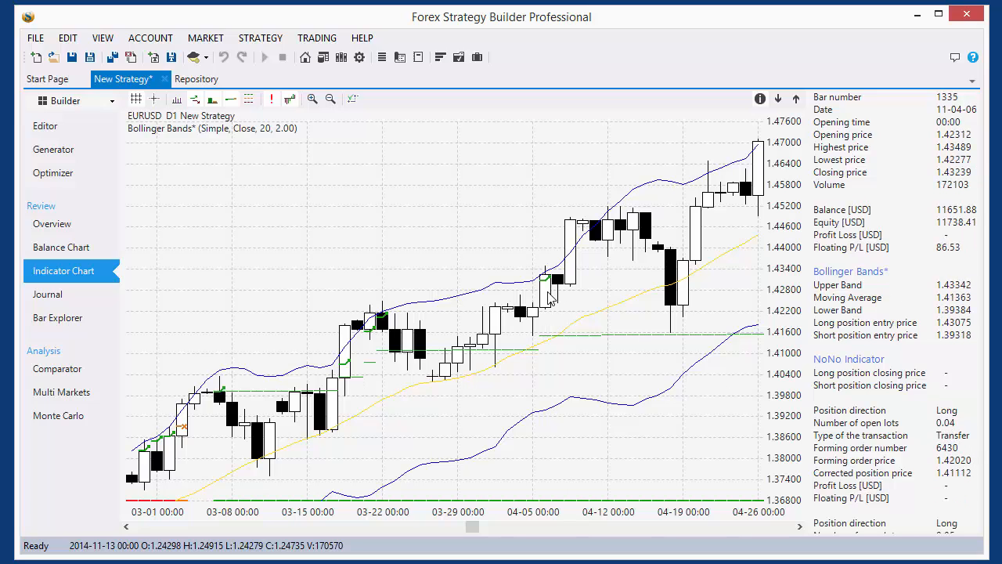
scroll(550, 300, "down", 8)
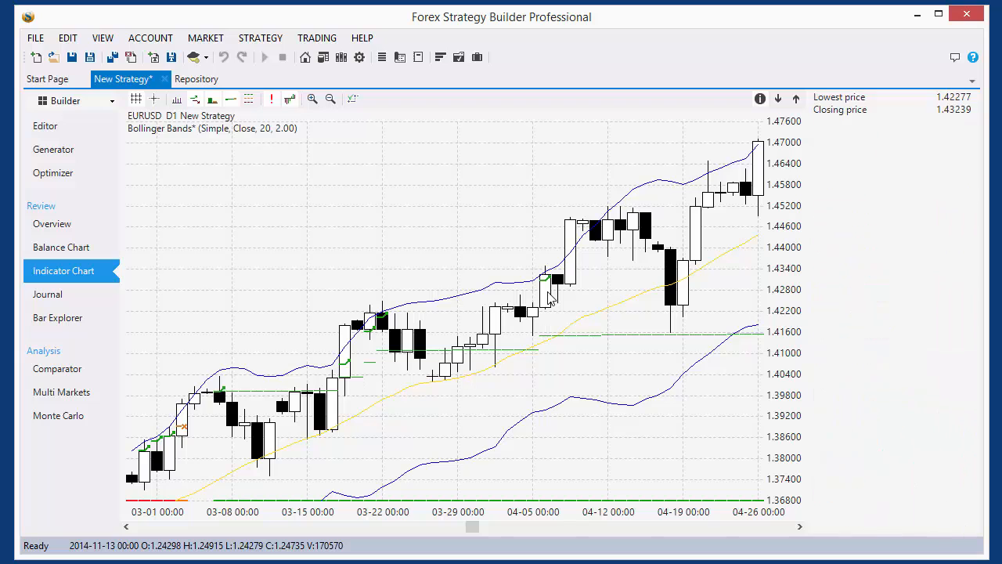
scroll(550, 300, "up", 2)
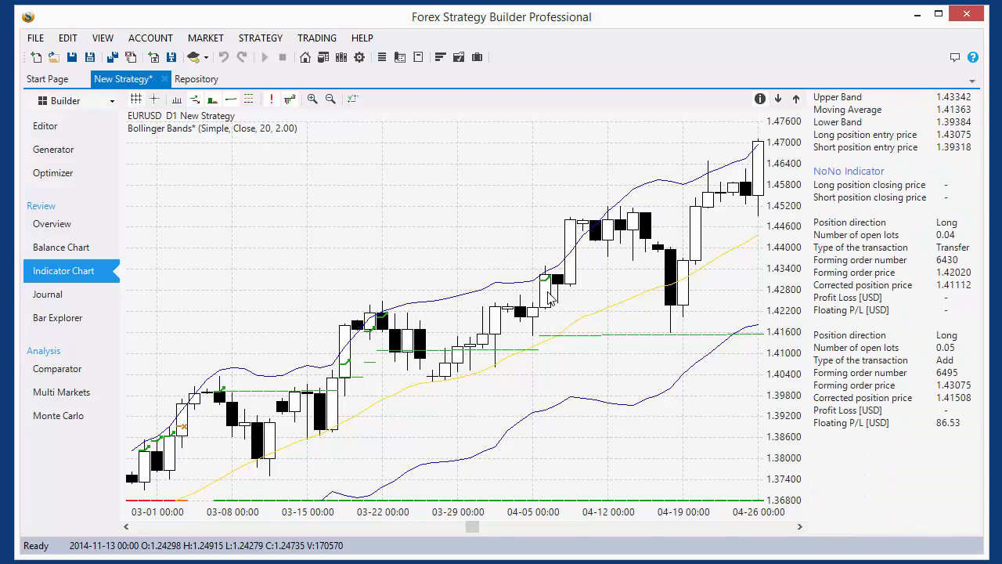
scroll(550, 300, "up", 2)
scroll(551, 300, "down", 2)
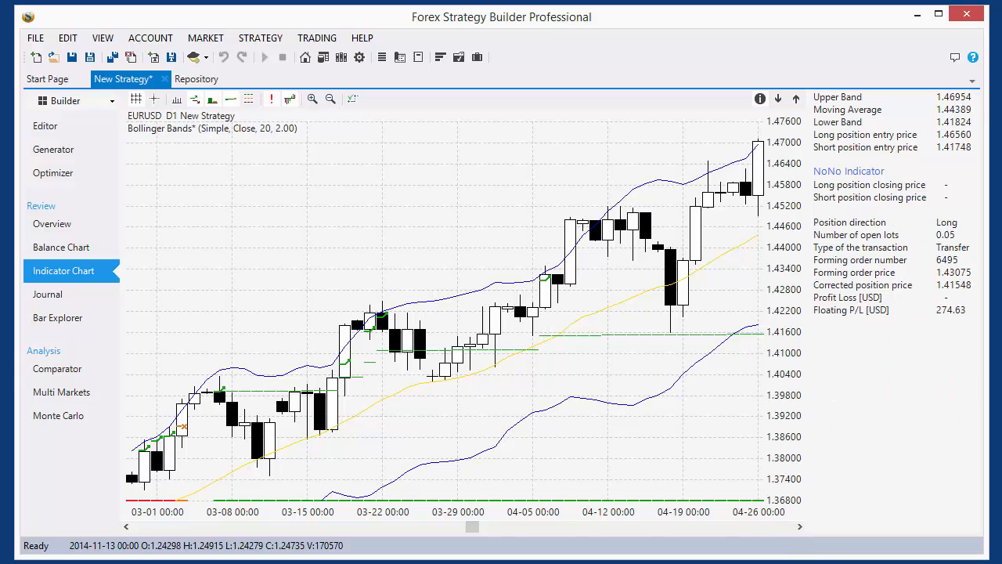
left_click(800, 527)
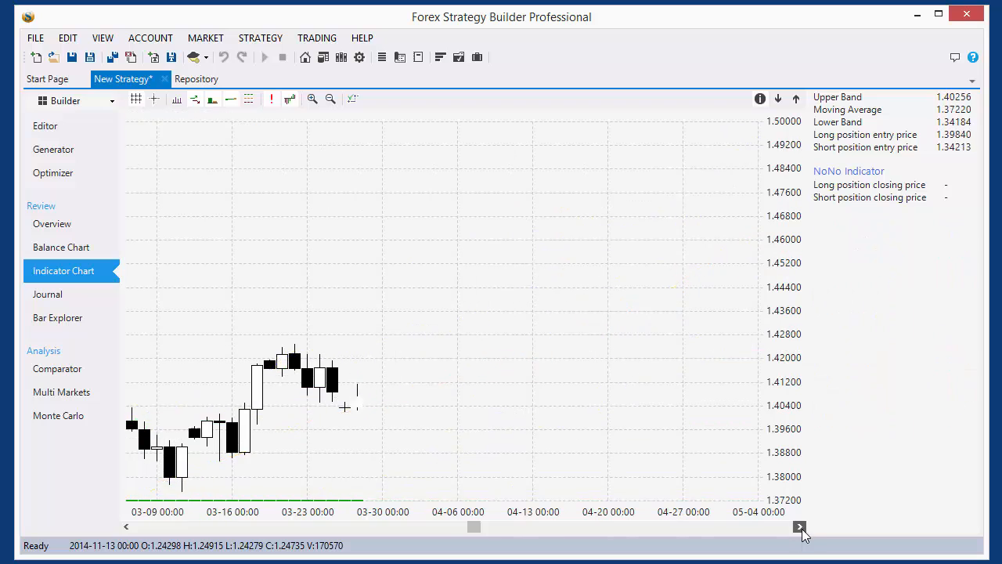
scroll(649, 428, "up", 1)
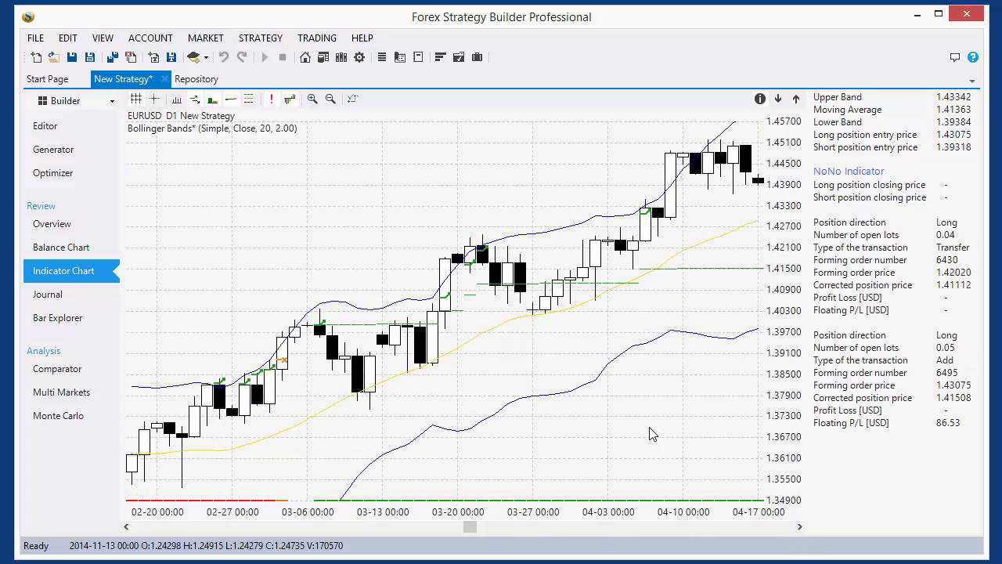
scroll(650, 434, "up", 2)
scroll(649, 436, "down", 3)
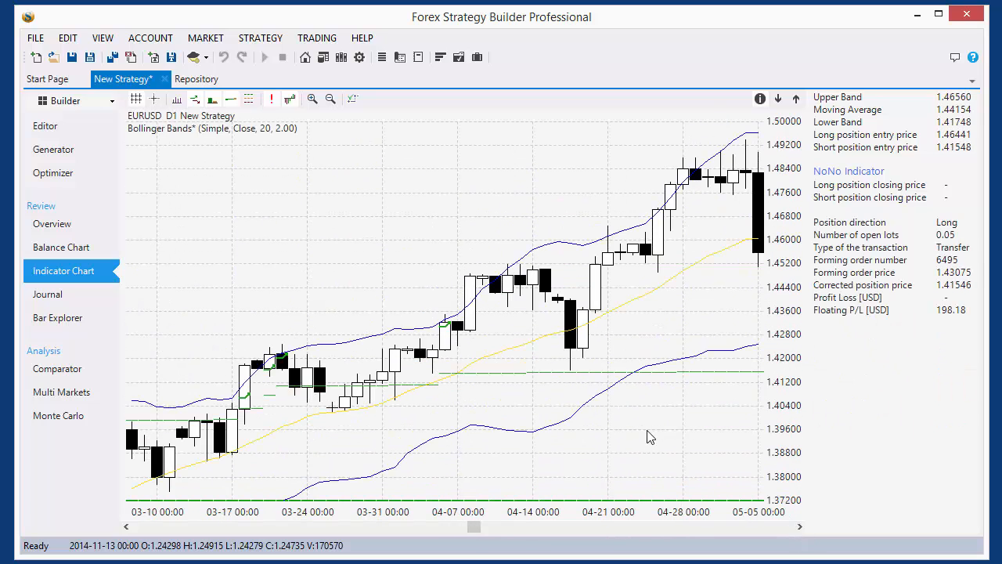
scroll(648, 437, "down", 3)
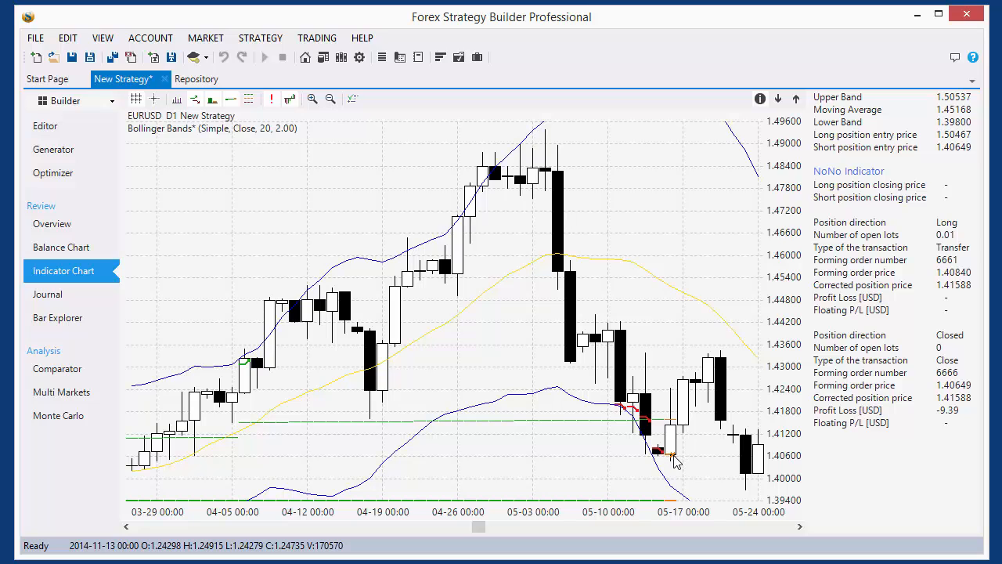
scroll(668, 448, "up", 1)
scroll(669, 447, "down", 1)
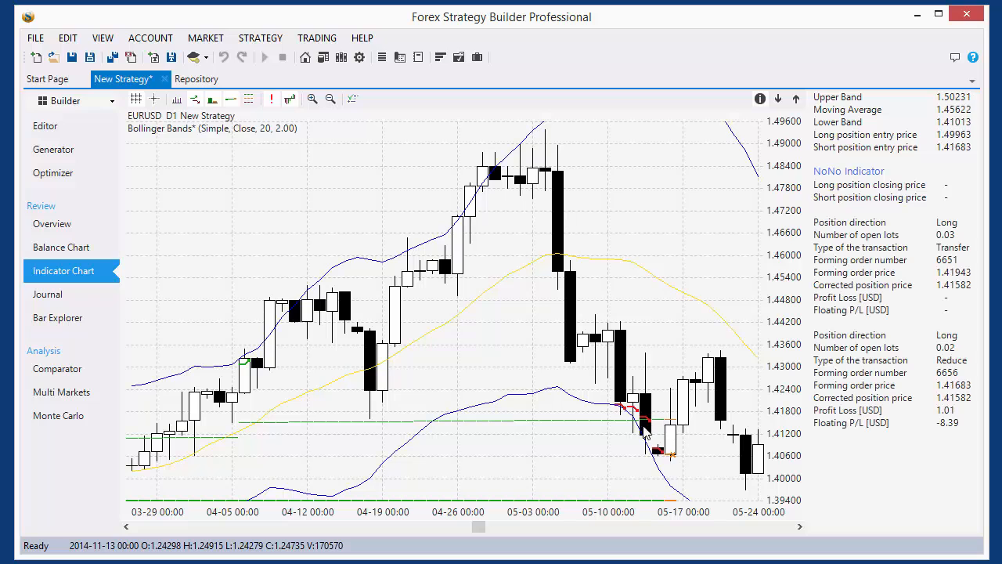
Step: Reopen the strategy properties and review the amount to add on addition and the amount to close on reduction
left_click(76, 131)
left_click(512, 235)
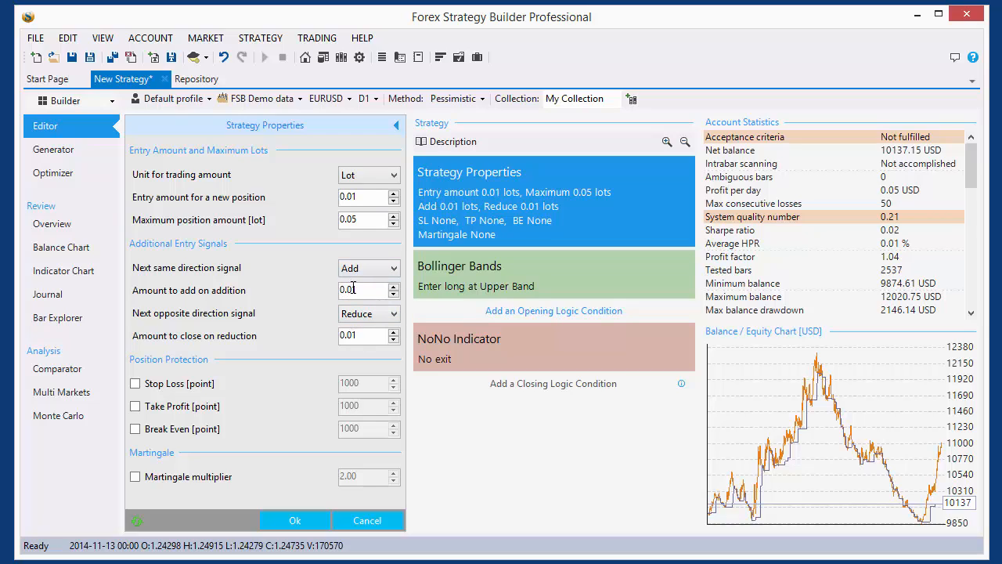
left_click_drag(353, 288, 358, 288)
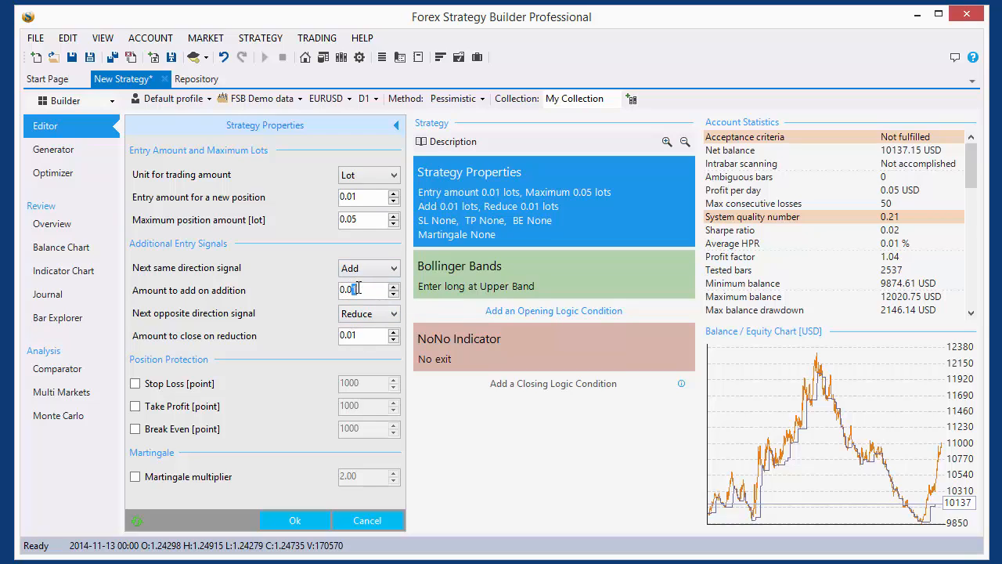
left_click_drag(364, 337, 331, 337)
left_click(358, 336)
left_click_drag(364, 336, 338, 336)
left_click(367, 340)
Step: Set the next opposite direction signal to Close and apply the strategy properties
left_click(393, 313)
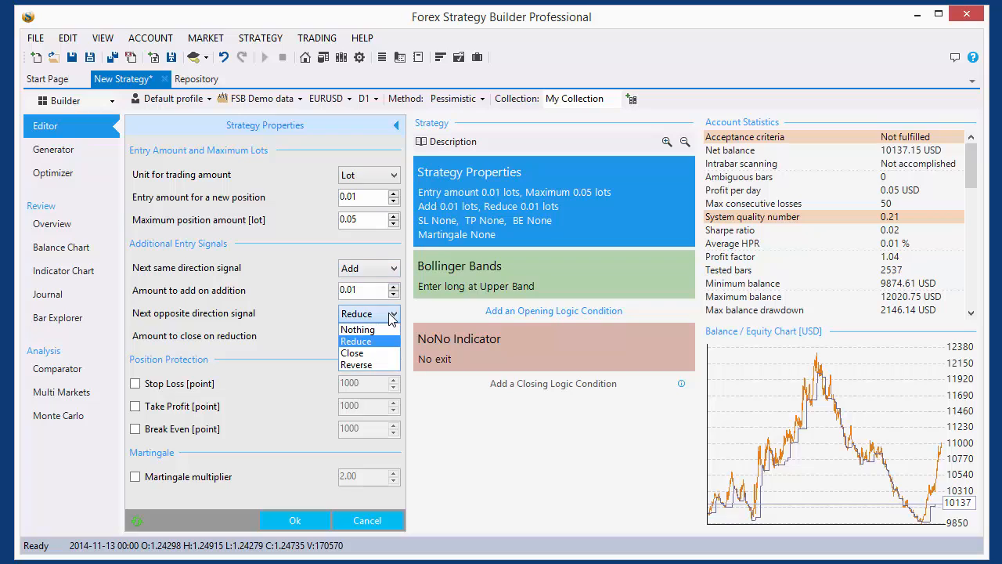
left_click(376, 360)
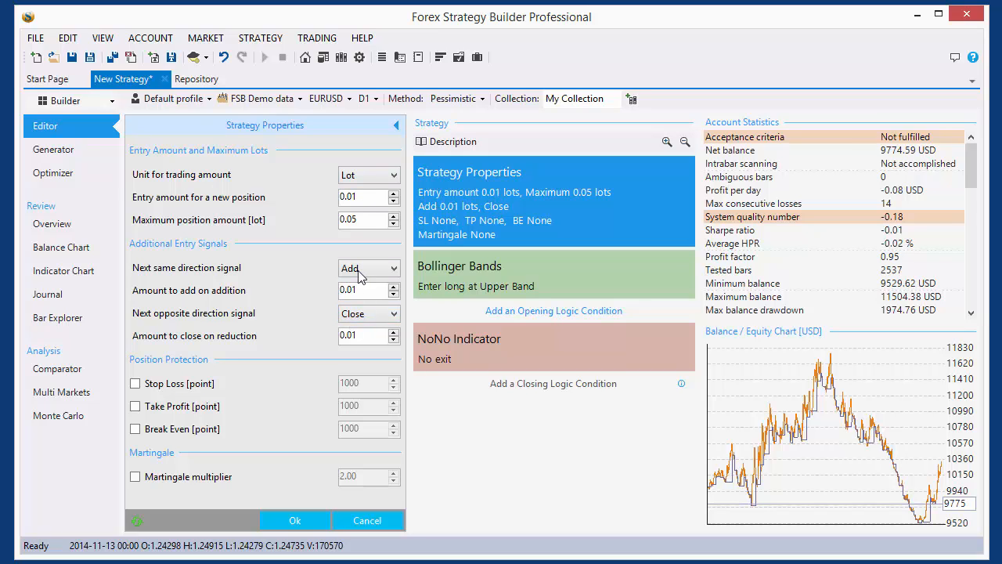
left_click(294, 527)
Step: Examine in the indicator chart how opposite signals close the positions between July and October 2014
left_click(262, 432)
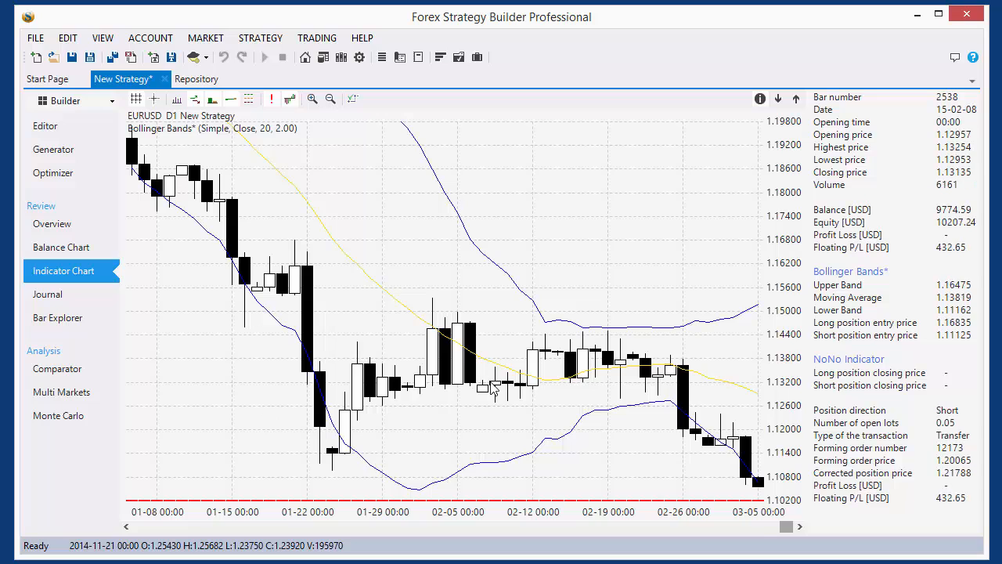
scroll(494, 389, "down", 11)
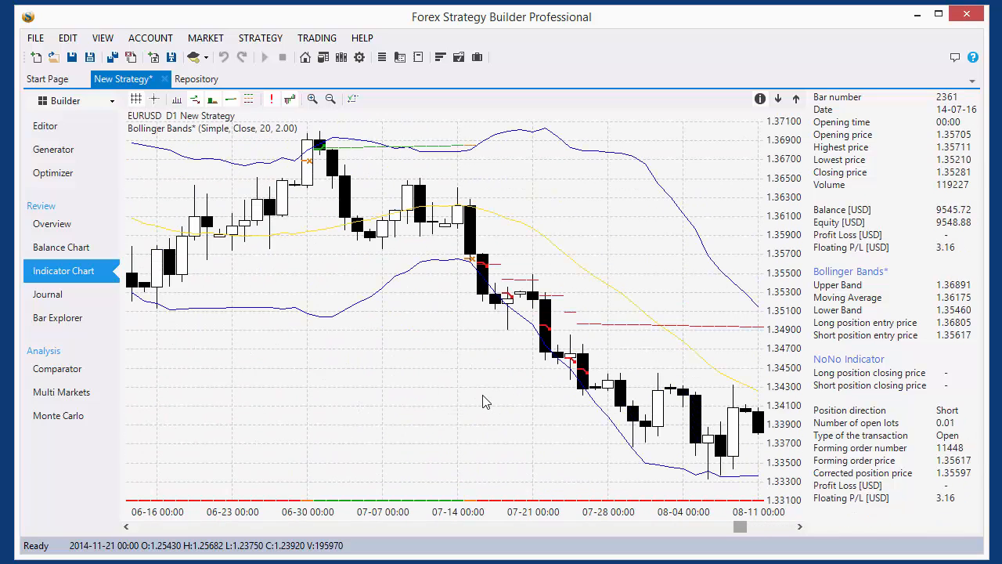
scroll(483, 402, "up", 2)
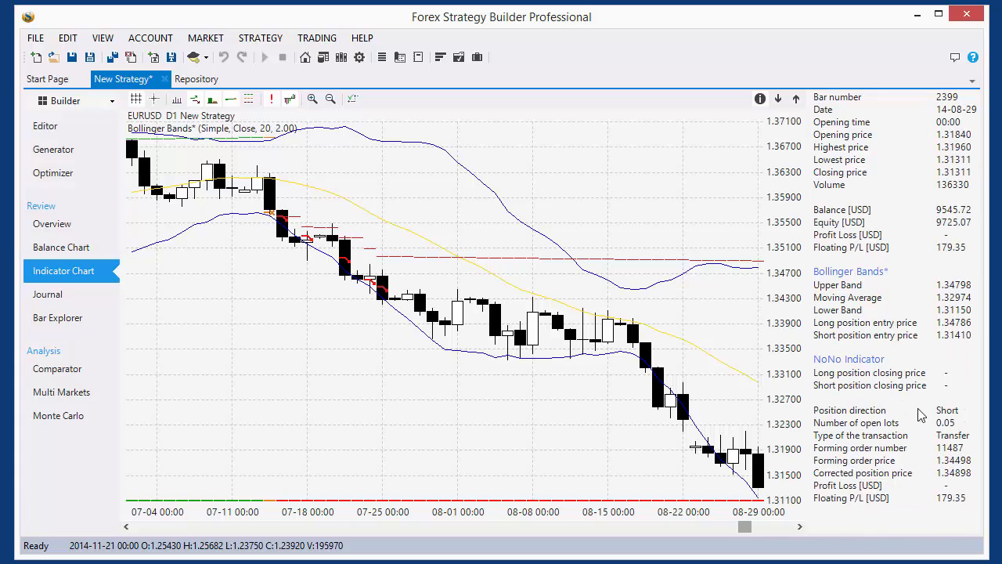
left_click(800, 528)
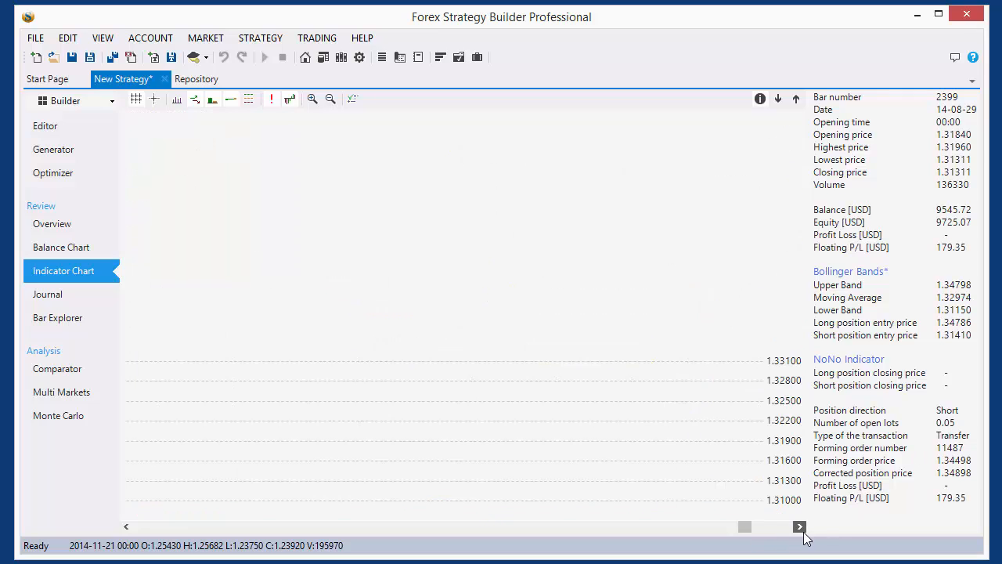
left_click(802, 531)
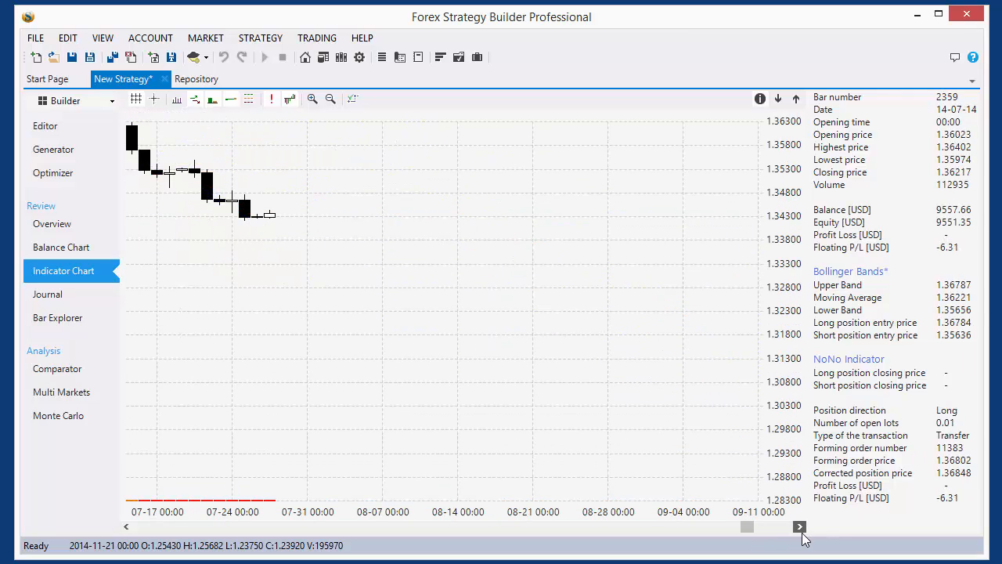
scroll(636, 435, "down", 3)
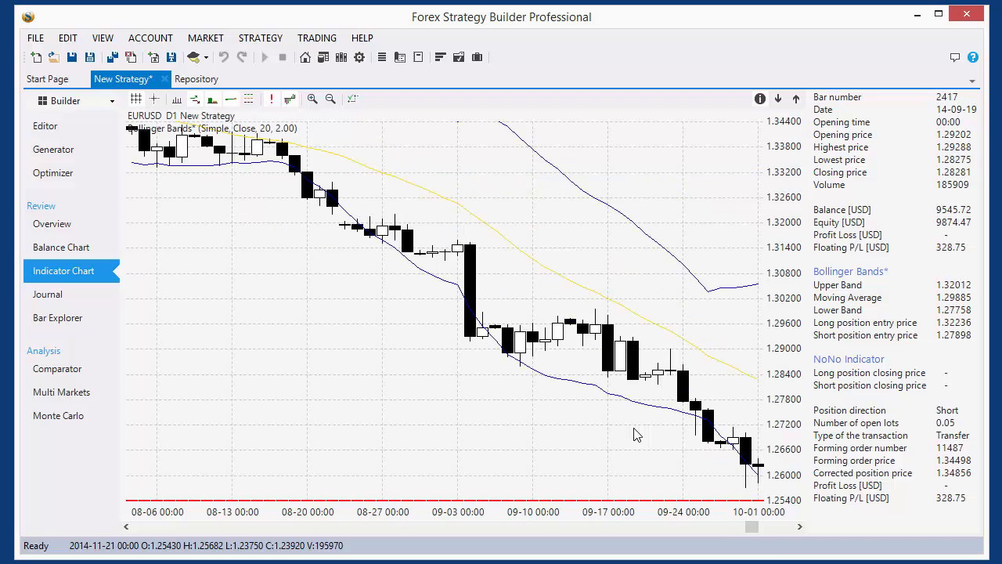
scroll(636, 432, "down", 3)
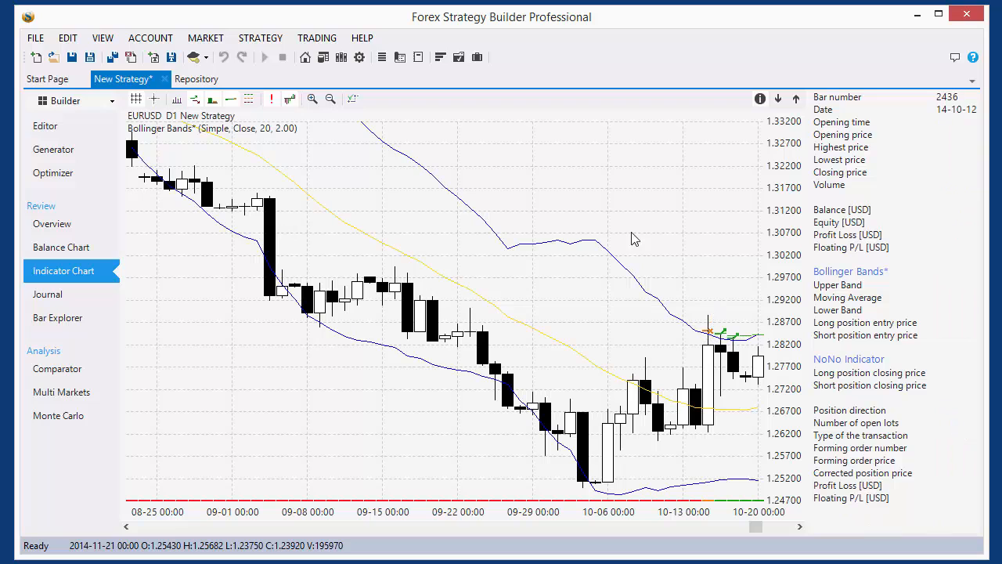
Step: Reopen the strategy properties and set the next opposite direction signal to Reverse
left_click(45, 126)
left_click(457, 202)
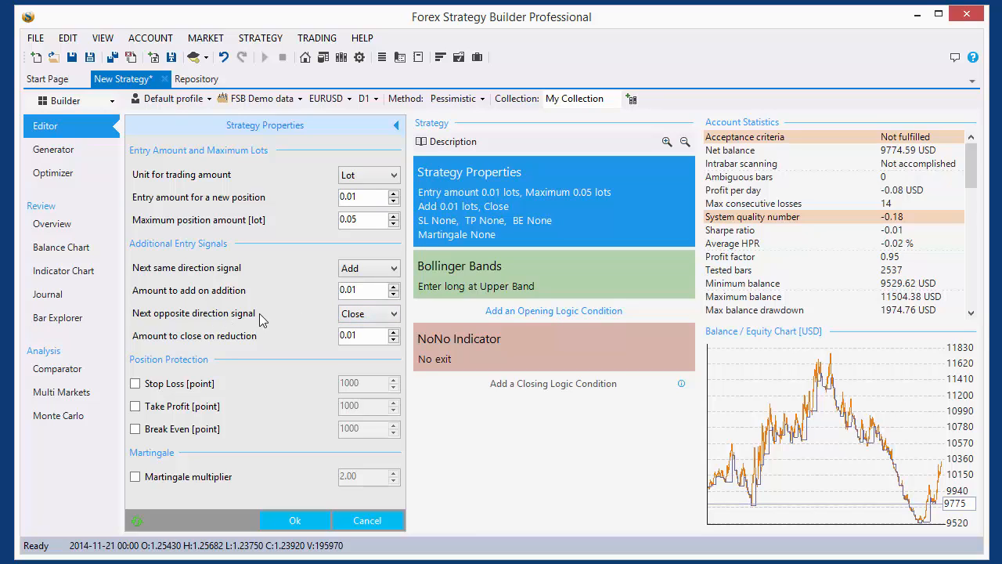
left_click(364, 319)
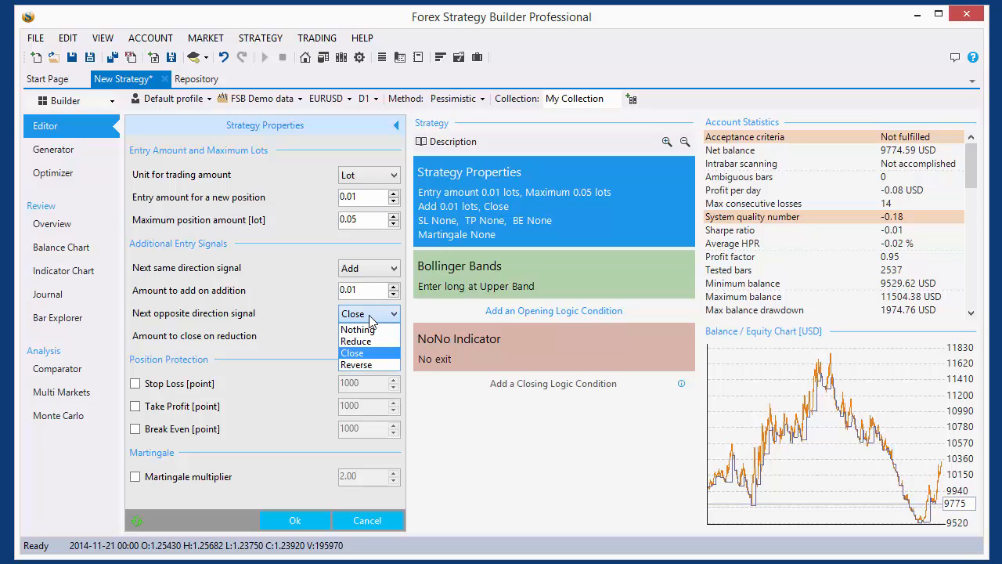
left_click(389, 364)
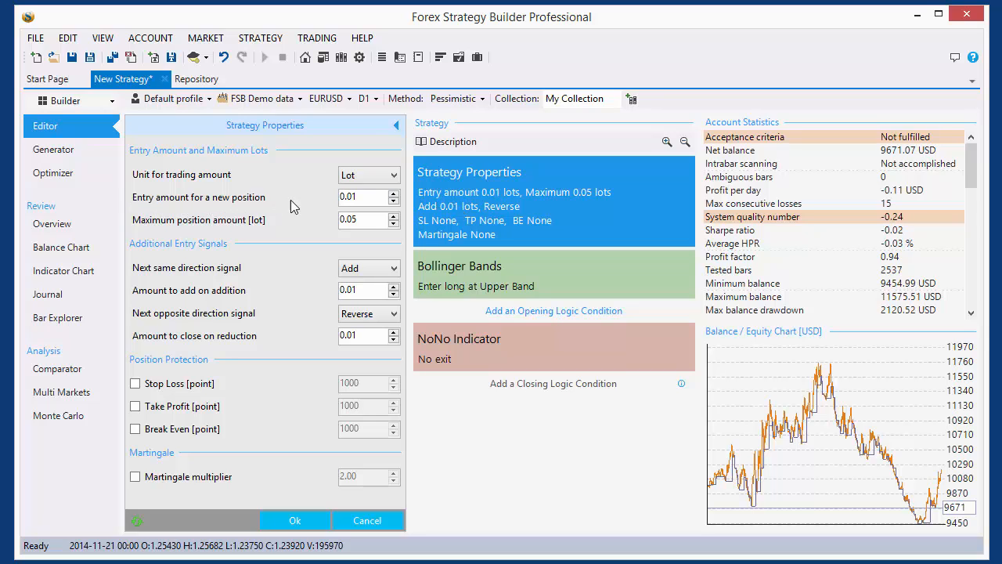
Step: Apply the strategy properties with the Reverse setting and open the indicator chart
left_click_drag(367, 198, 332, 201)
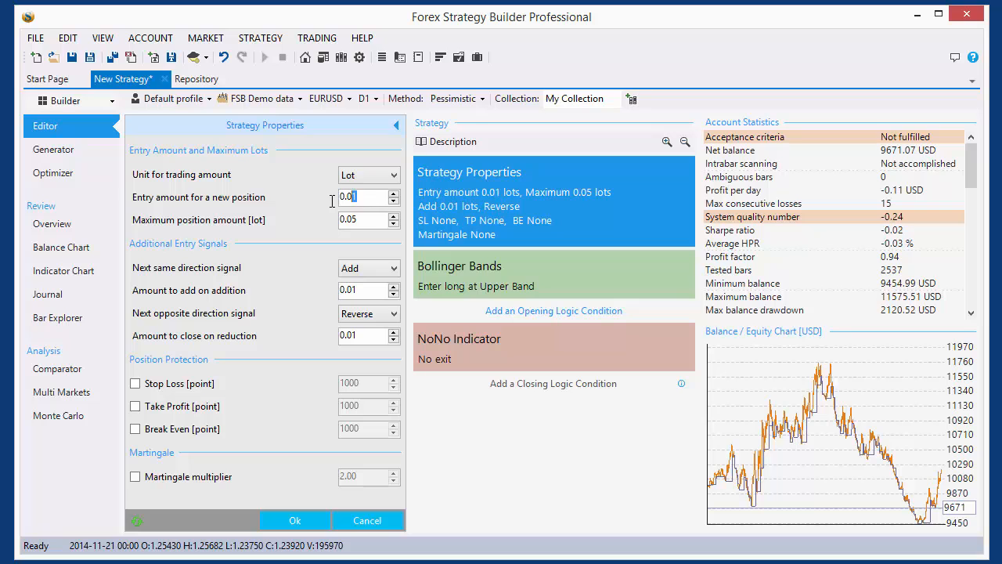
left_click(284, 525)
left_click(247, 384)
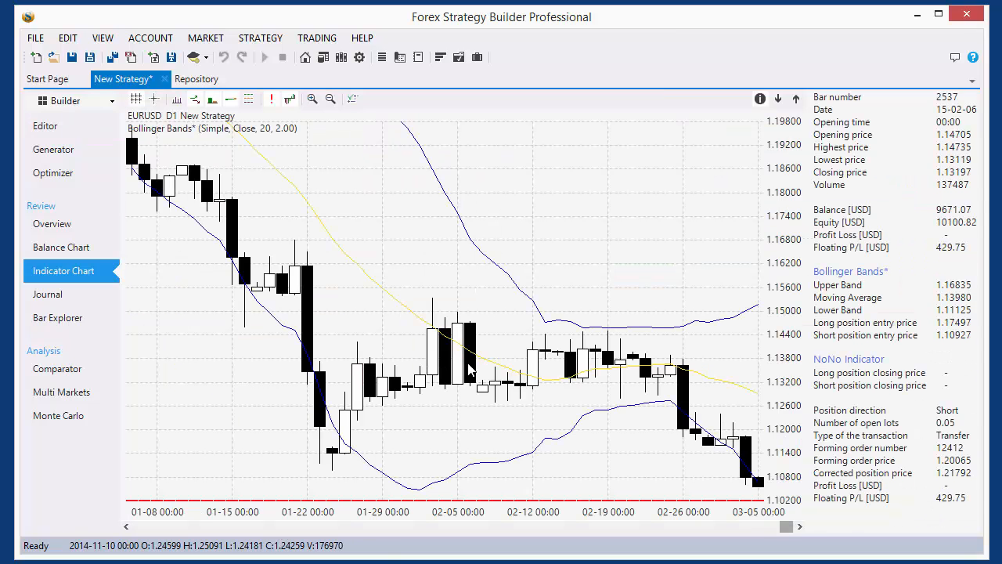
Step: Examine in the indicator chart how opposite direction signals are handled between October 2014 and January 2015
scroll(470, 372, "up", 5)
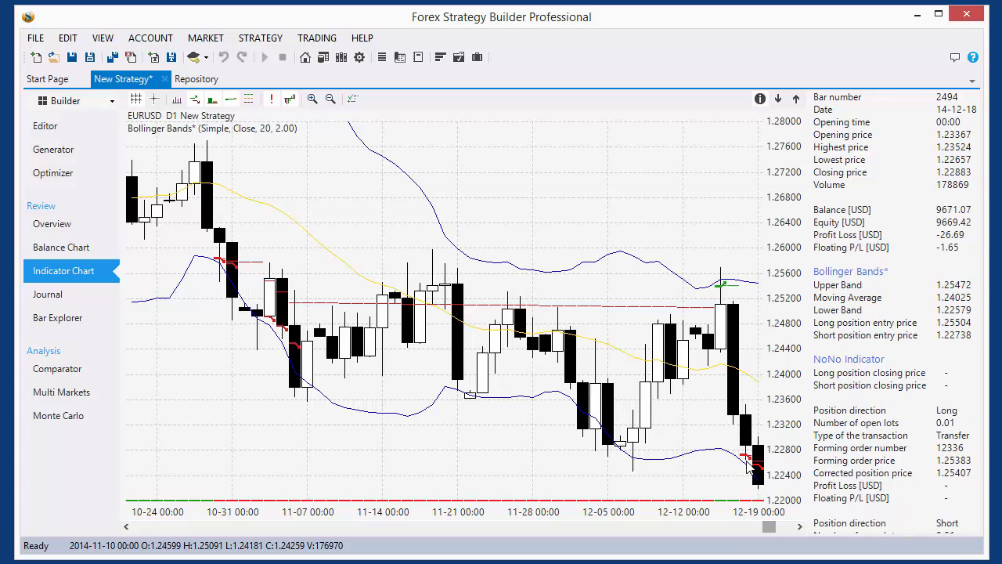
left_click(799, 527)
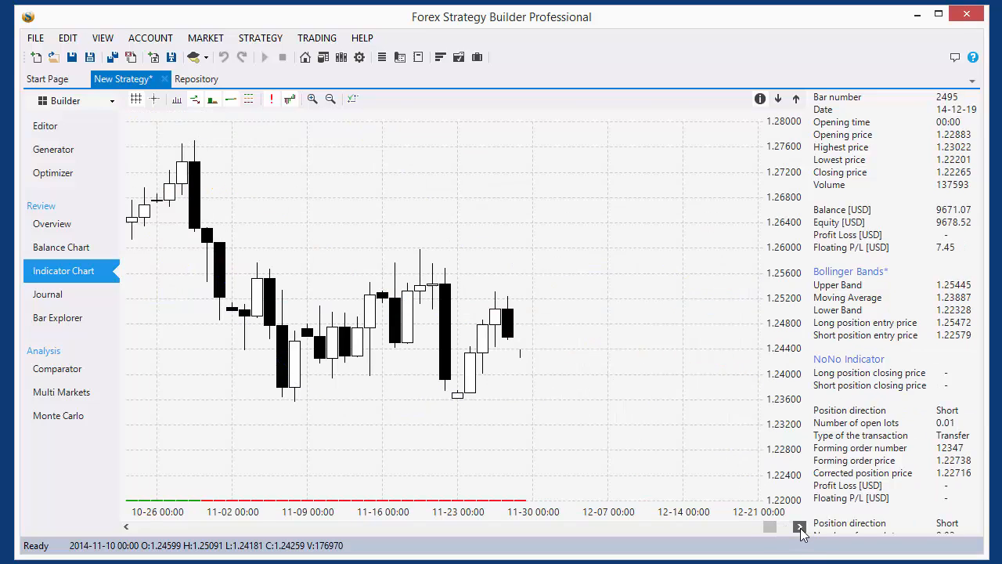
left_click(799, 527)
left_click(799, 527)
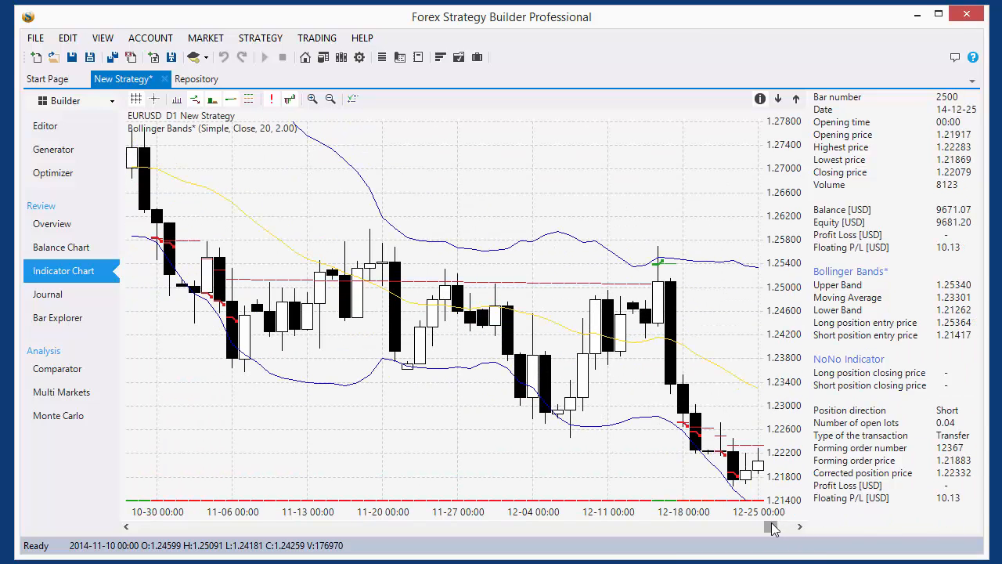
left_click_drag(775, 531, 779, 531)
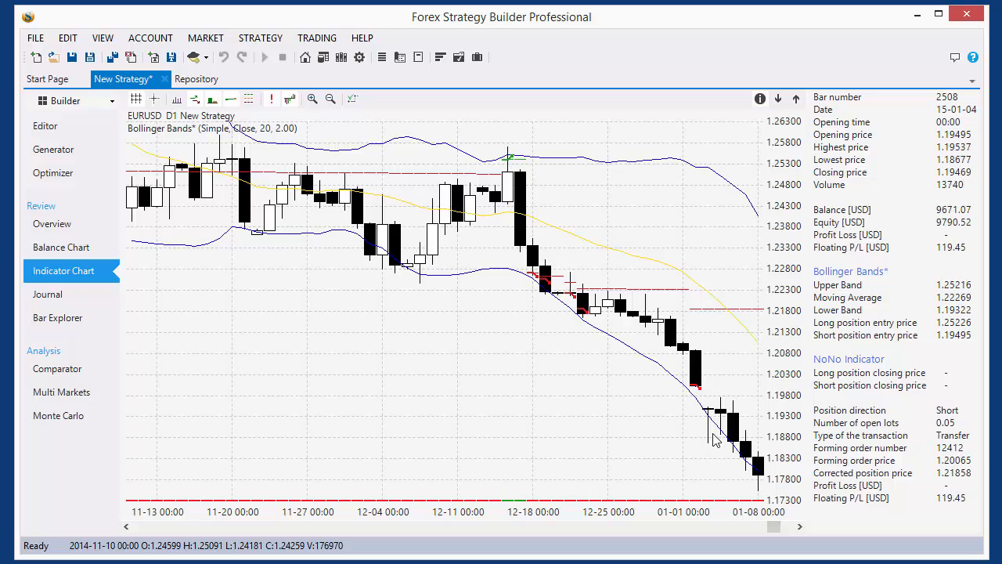
scroll(714, 447, "down", 1)
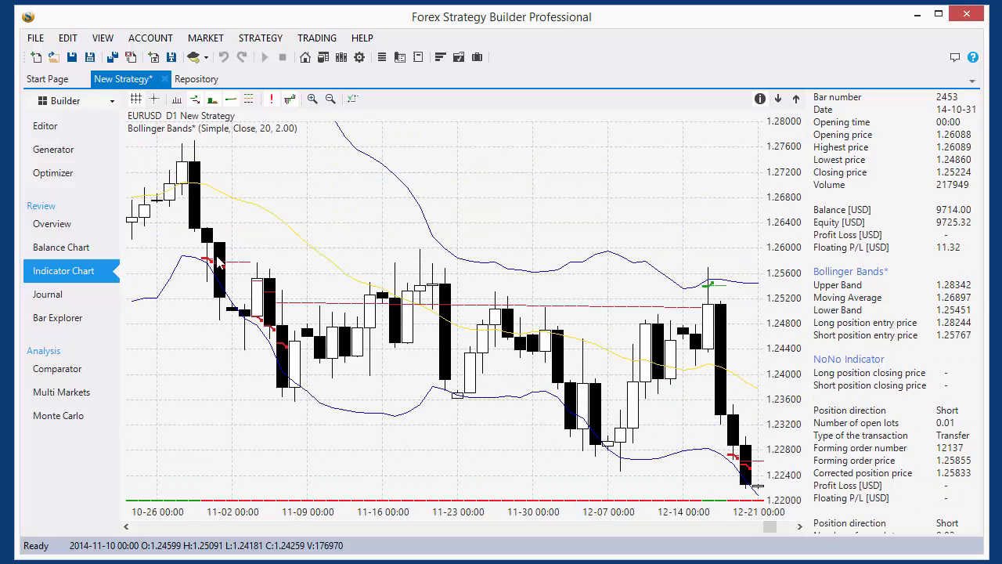
Step: Reopen the strategy properties and set both the next same direction signal and the next opposite direction signal to Nothing
left_click(44, 125)
left_click(461, 196)
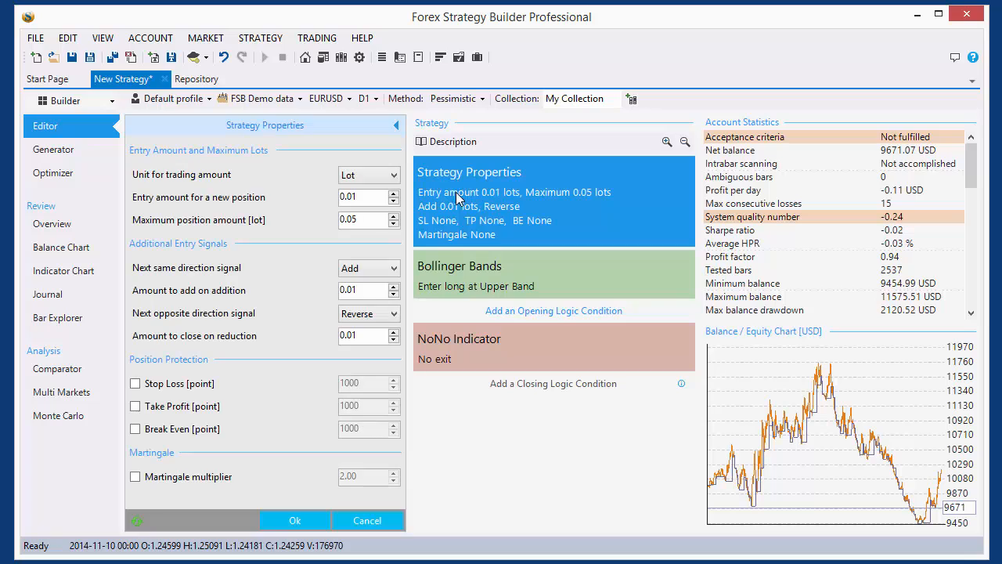
left_click(363, 270)
left_click(364, 284)
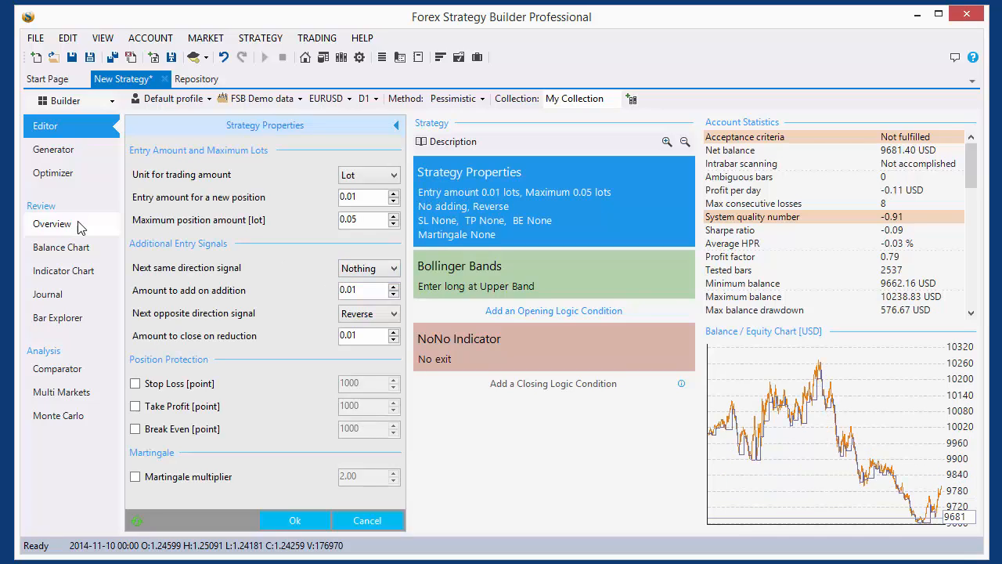
left_click(362, 317)
left_click(364, 331)
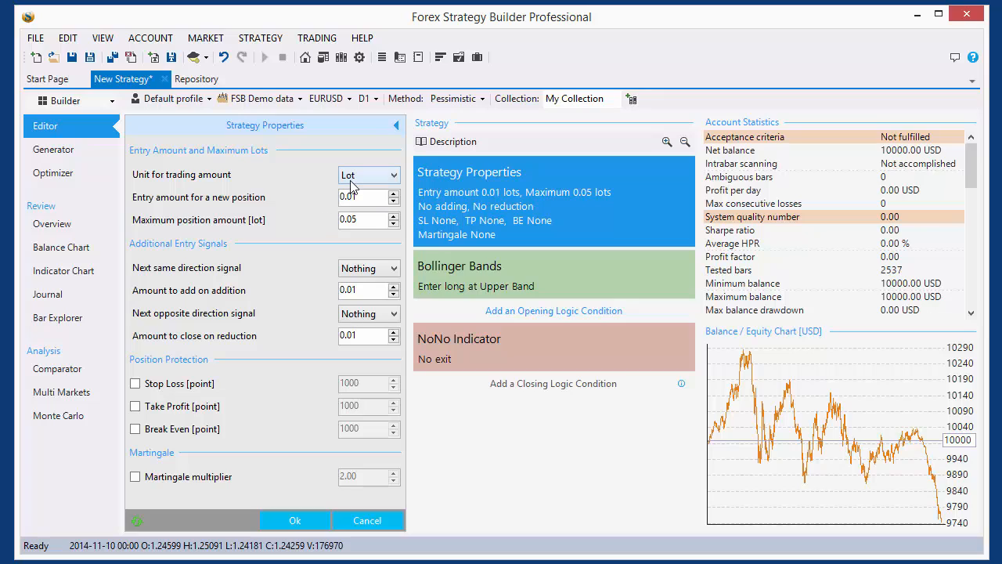